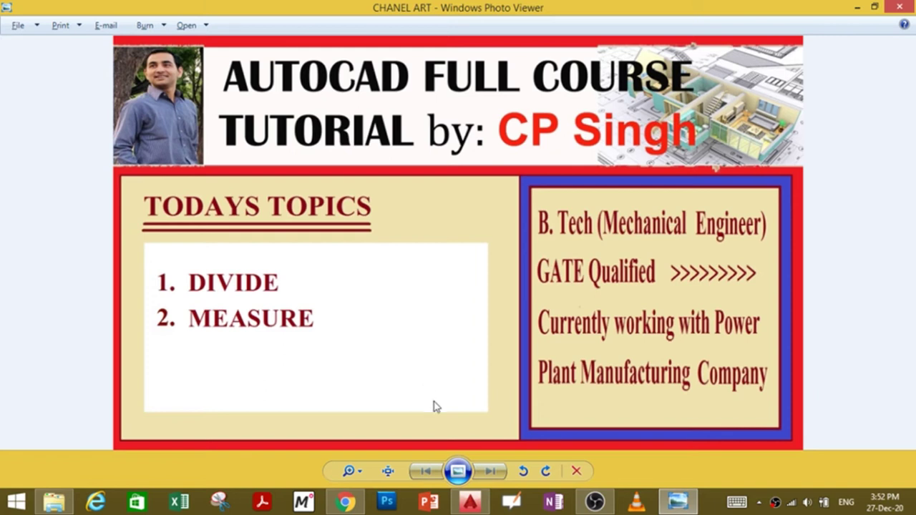
- Return to AutoCAD and cancel the pending DIVIDE, leaving the single horizontal line
{"action": "left_click", "coordinate": [469, 501]}
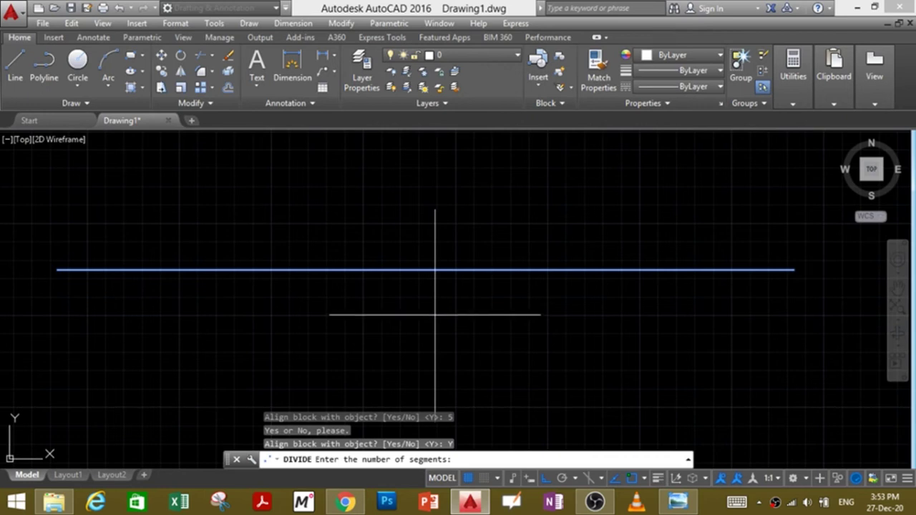
{"action": "key", "text": "Escape"}
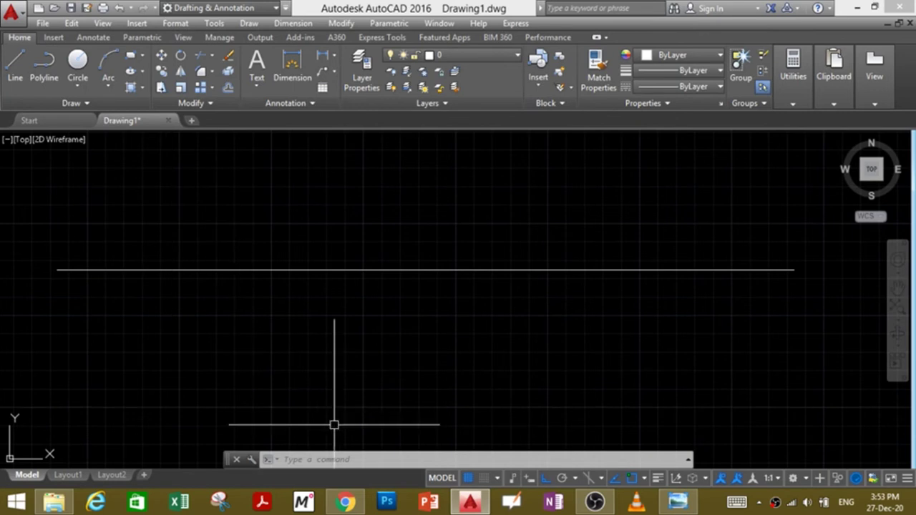
- Divide the horizontal line into 6 equal segments with DIV, marking five points
{"action": "type", "text": "D"}
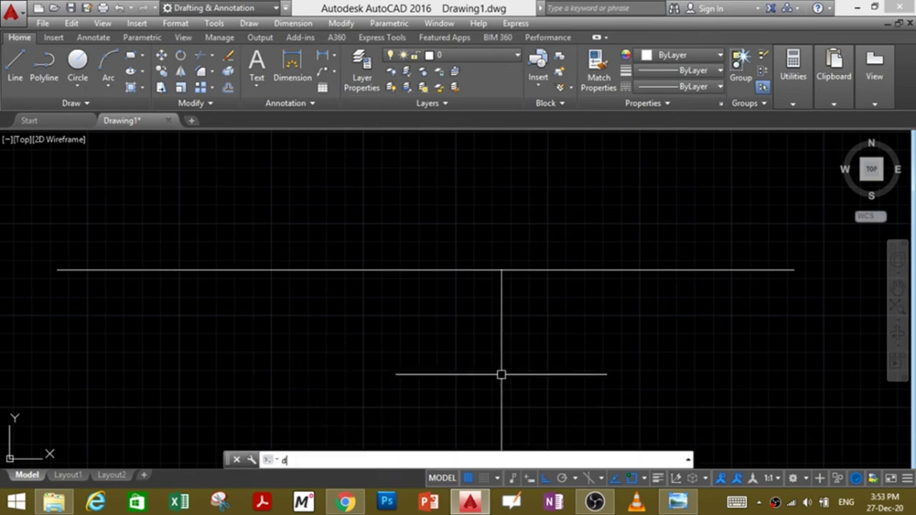
{"action": "type", "text": "IV"}
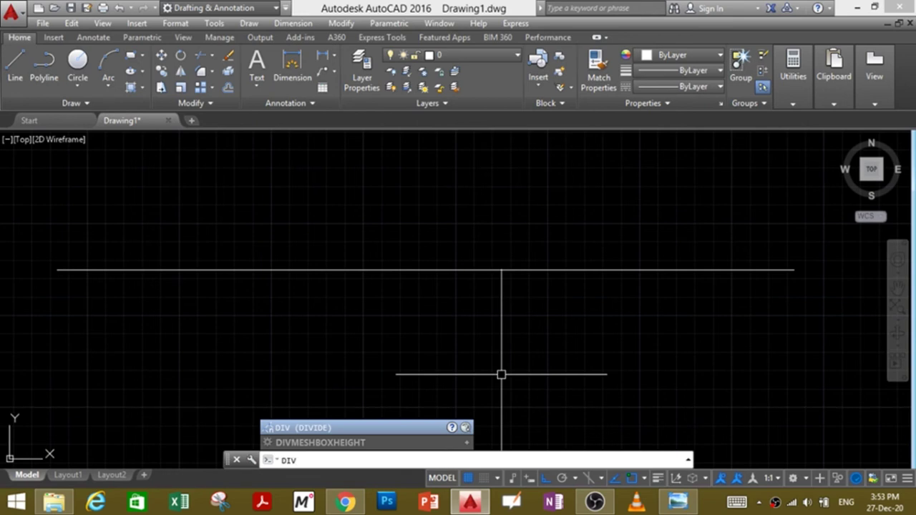
{"action": "key", "text": "Return"}
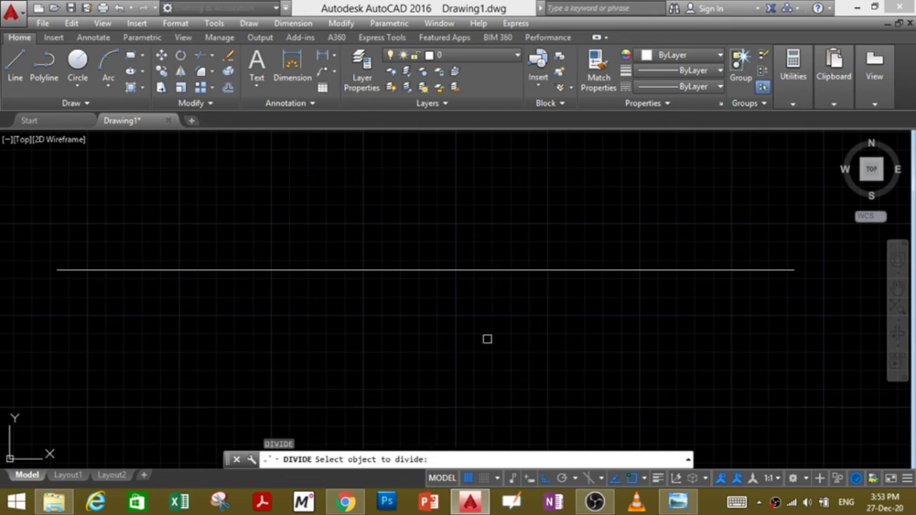
{"action": "left_click", "coordinate": [462, 270]}
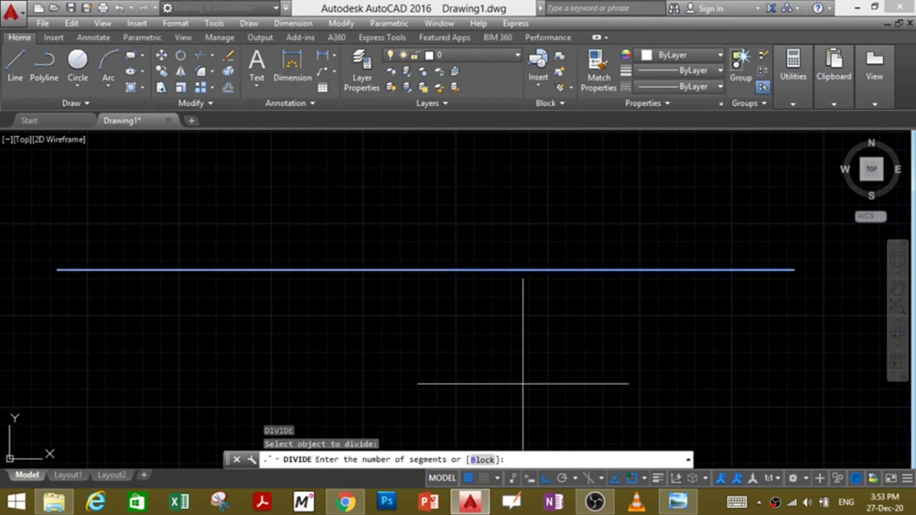
{"action": "type", "text": "6"}
{"action": "key", "text": "Return"}
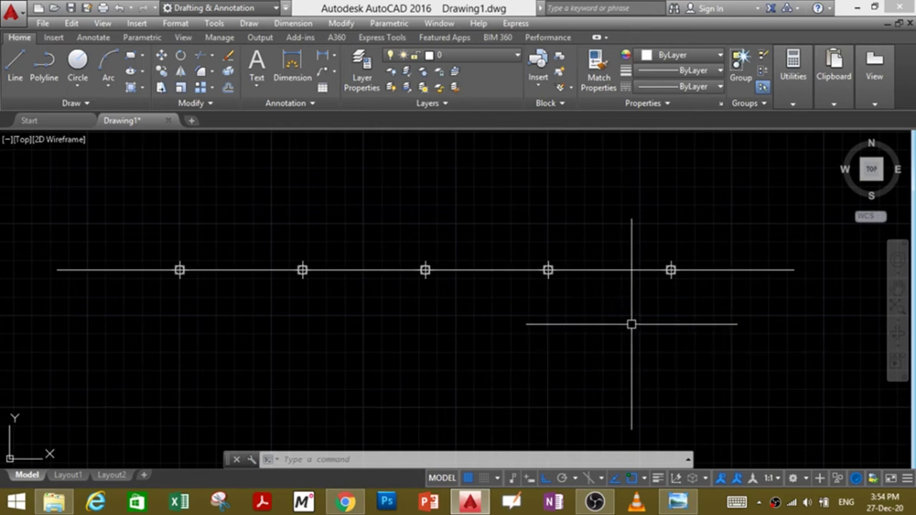
{"action": "left_click", "coordinate": [750, 270]}
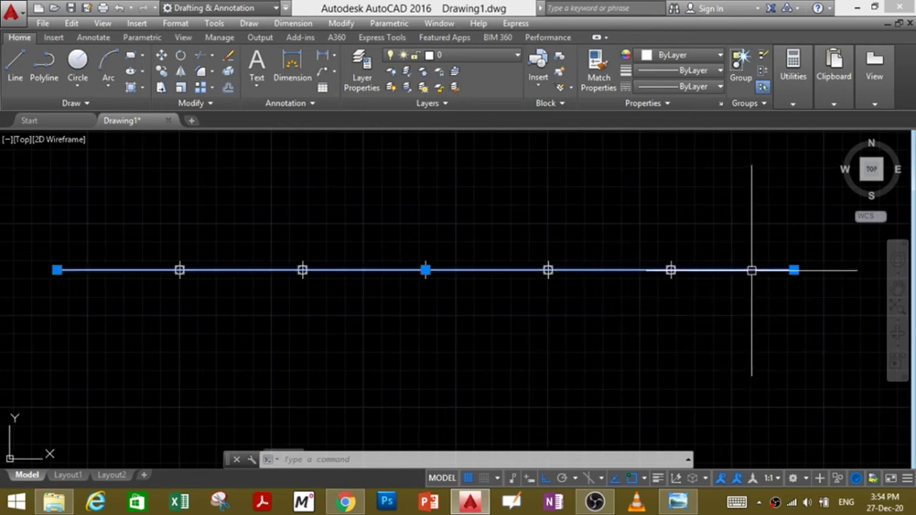
{"action": "key", "text": "Escape"}
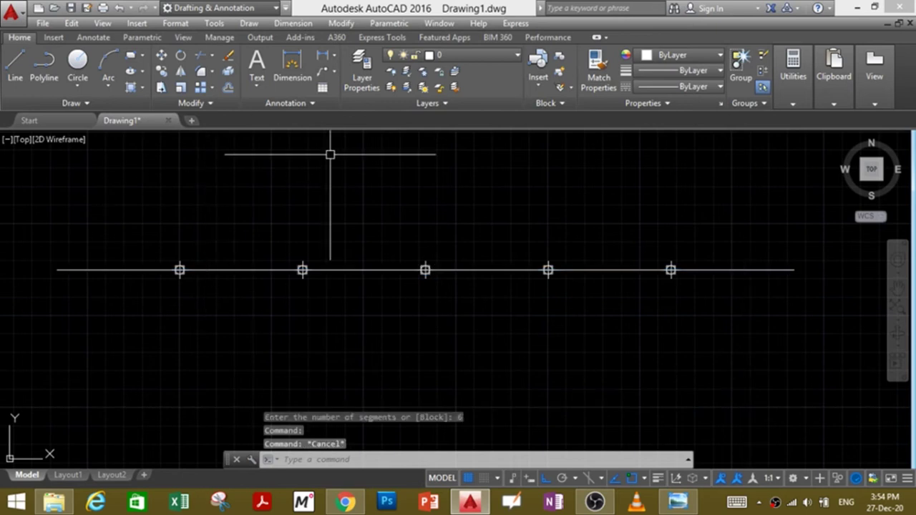
{"action": "left_click", "coordinate": [324, 61]}
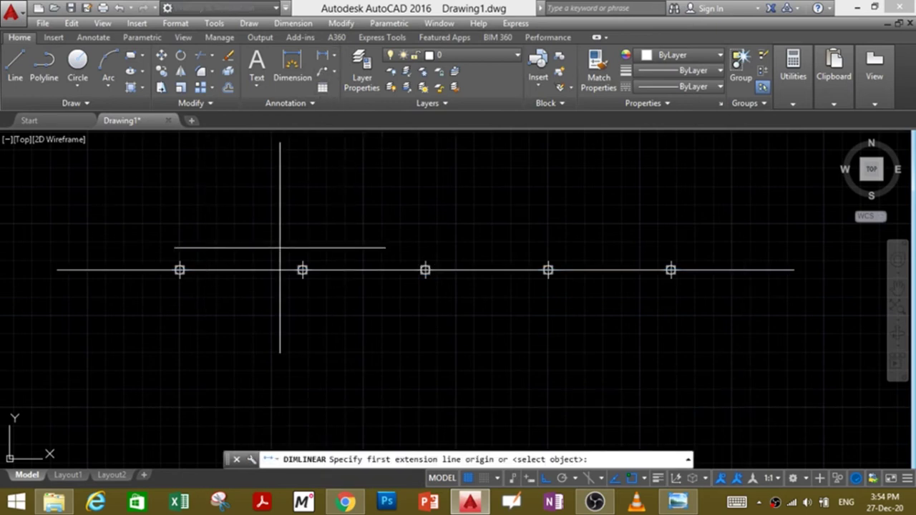
{"action": "left_click", "coordinate": [57, 269]}
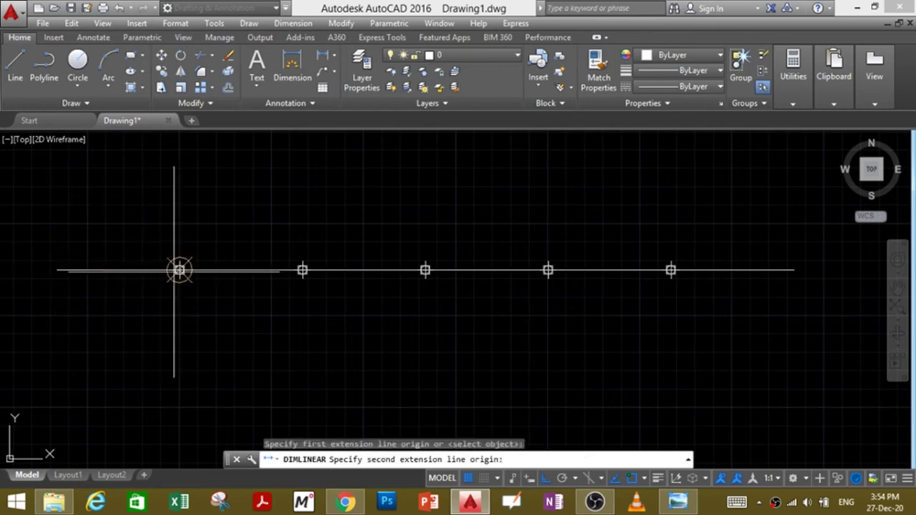
{"action": "left_click", "coordinate": [180, 269]}
{"action": "left_click", "coordinate": [168, 314]}
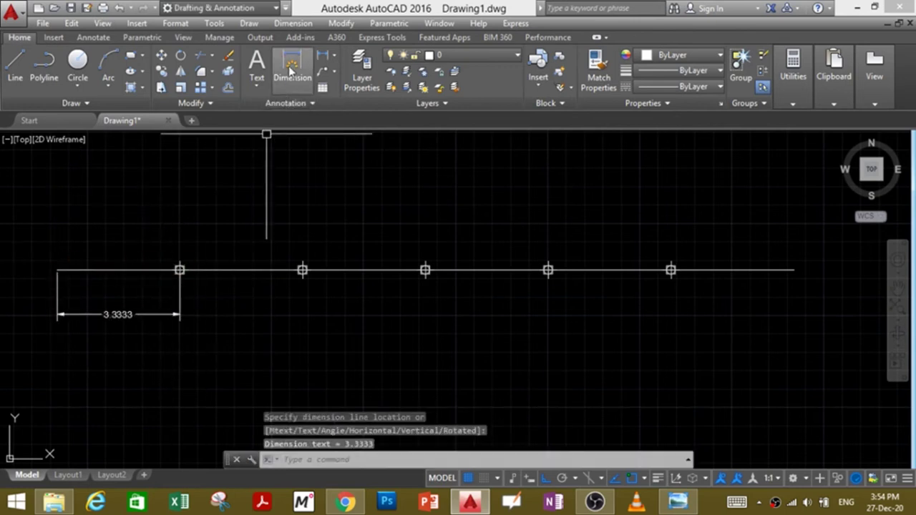
{"action": "left_click", "coordinate": [322, 63]}
{"action": "left_click", "coordinate": [180, 270]}
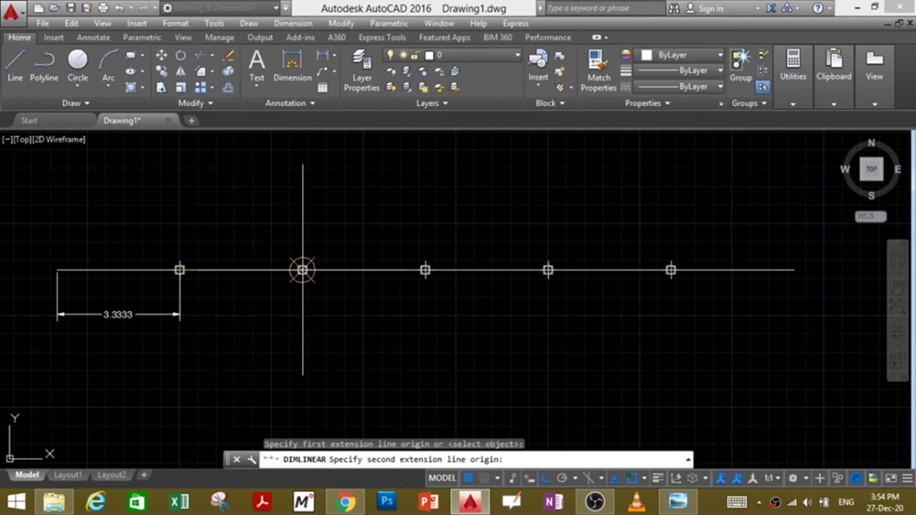
{"action": "left_click", "coordinate": [302, 270]}
{"action": "left_click", "coordinate": [291, 307]}
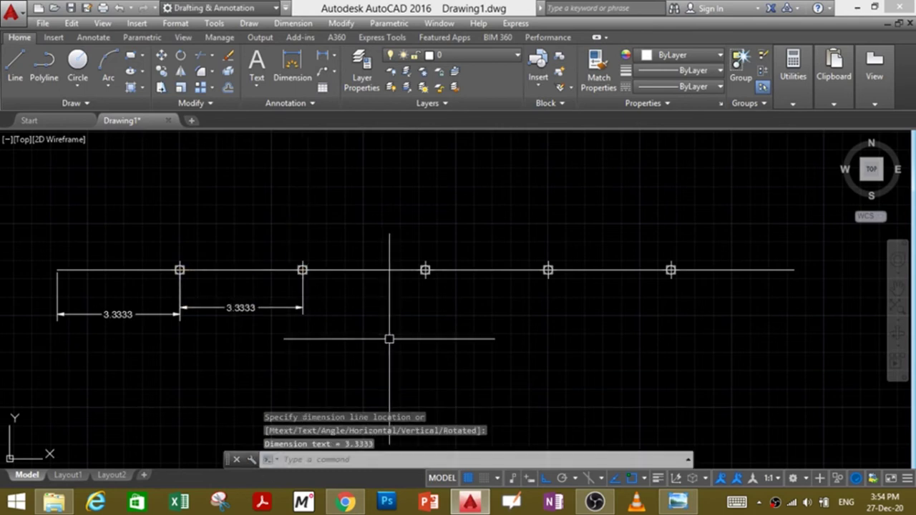
{"action": "left_click_drag", "start_coordinate": [348, 339], "coordinate": [113, 304]}
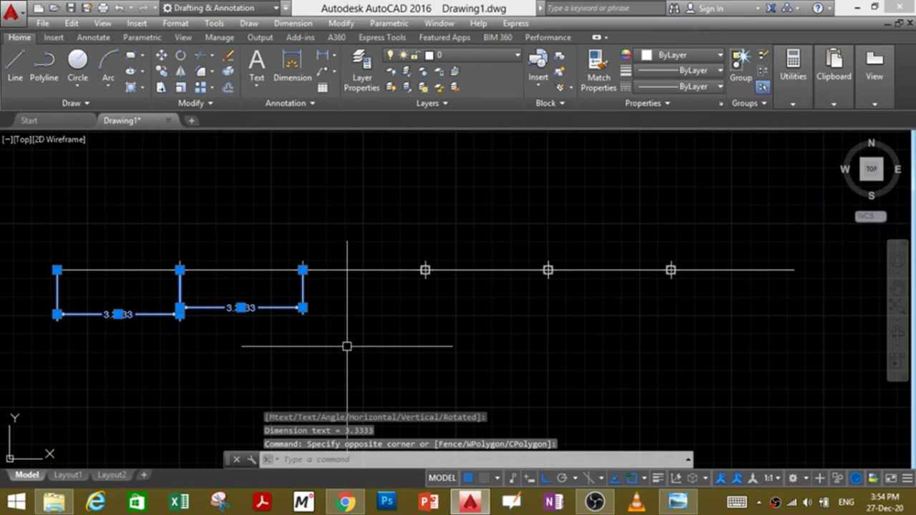
{"action": "key", "text": "Delete"}
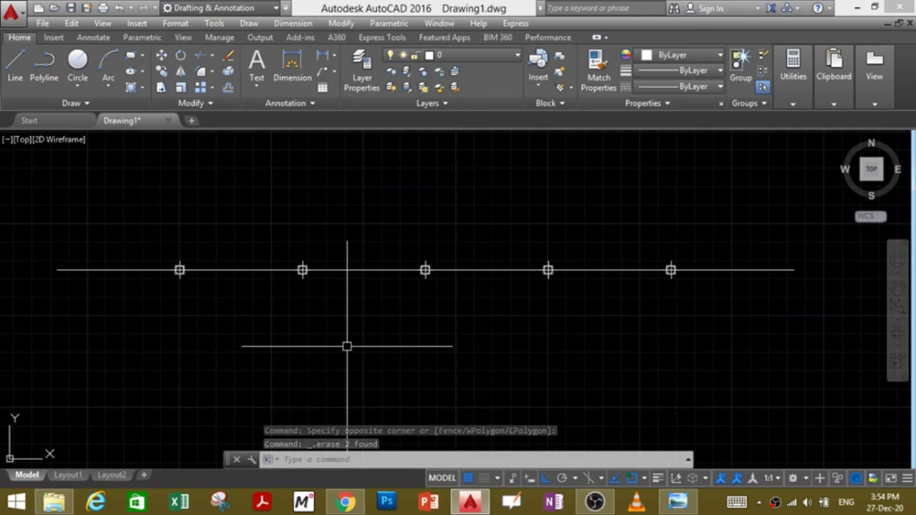
{"action": "left_click", "coordinate": [143, 229]}
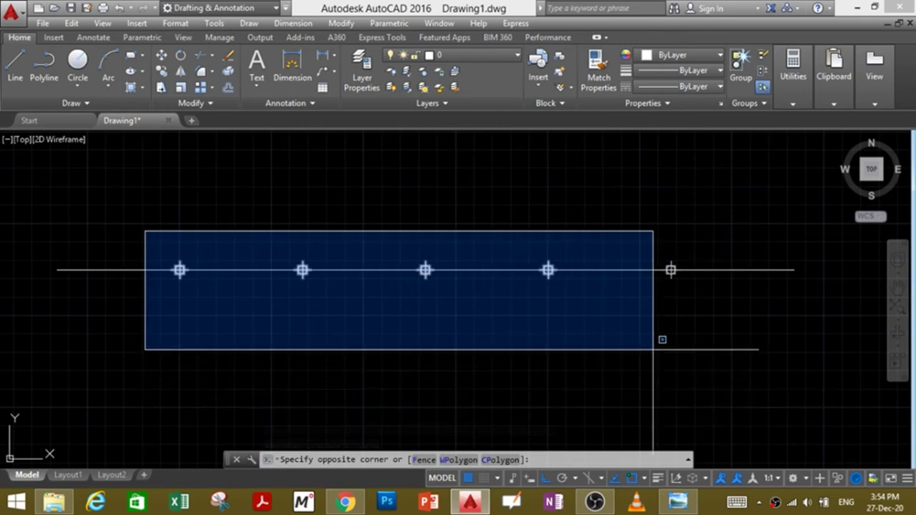
{"action": "left_click", "coordinate": [721, 329]}
- Erase the five division points so only the plain horizontal line remains
{"action": "key", "text": "Delete"}
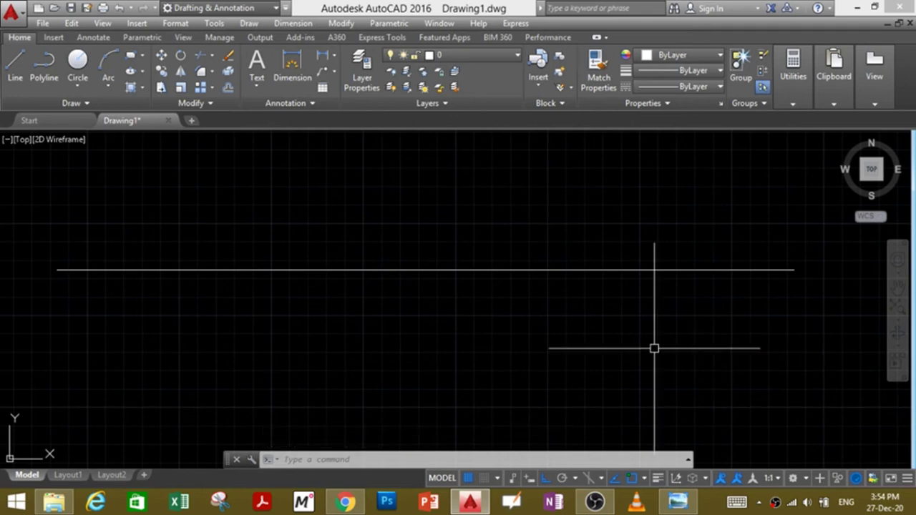
{"action": "left_click", "coordinate": [337, 270]}
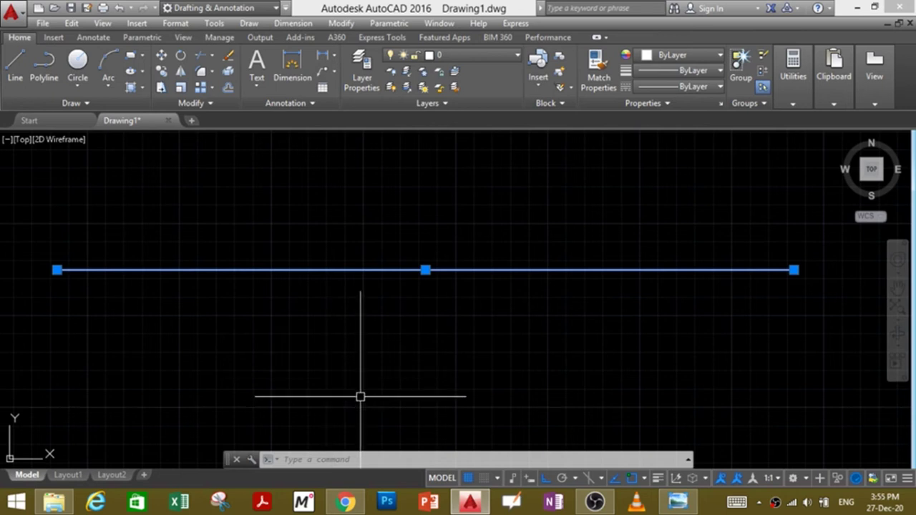
{"action": "key", "text": "Escape"}
{"action": "left_click", "coordinate": [79, 103]}
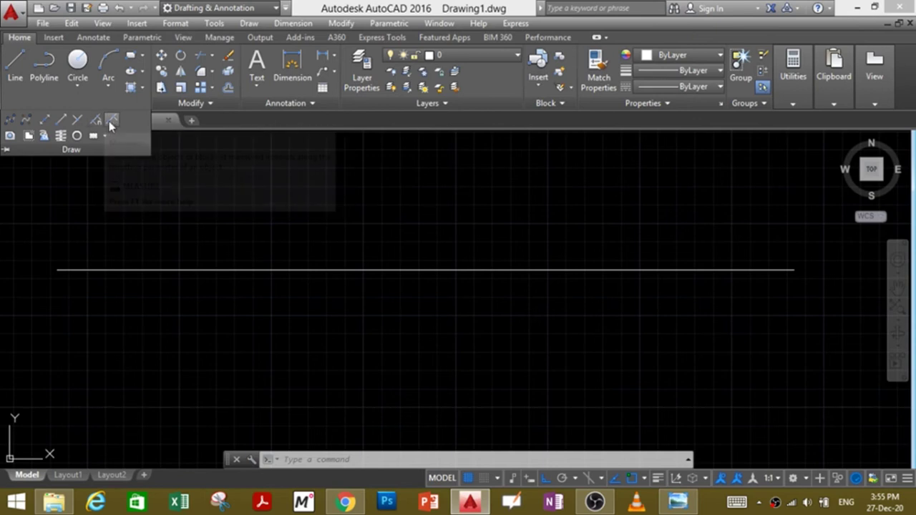
- Measure the horizontal line at 3-unit intervals, placing six point markers
{"action": "left_click", "coordinate": [111, 122]}
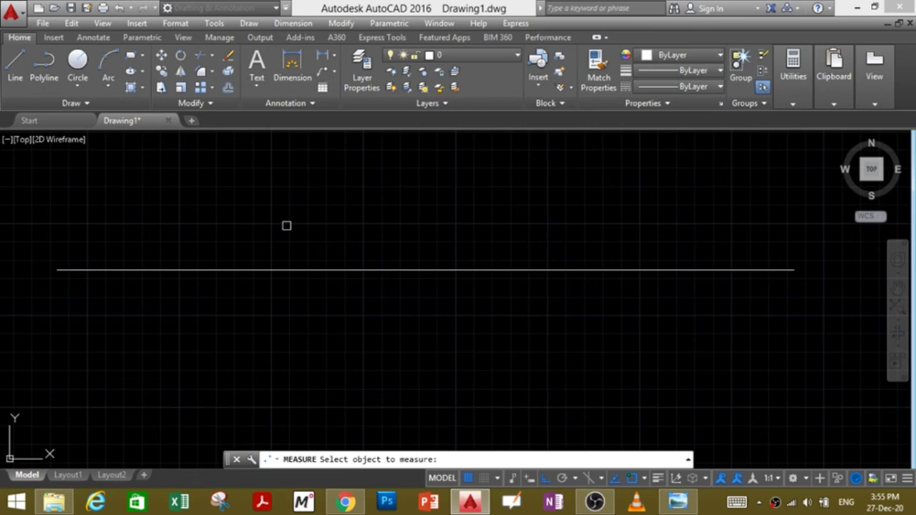
{"action": "left_click", "coordinate": [289, 270]}
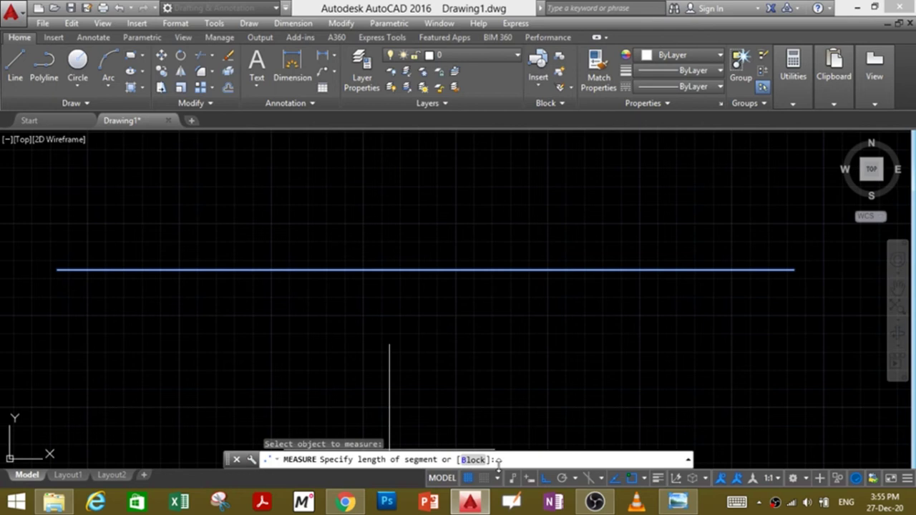
{"action": "type", "text": "3"}
{"action": "key", "text": "Return"}
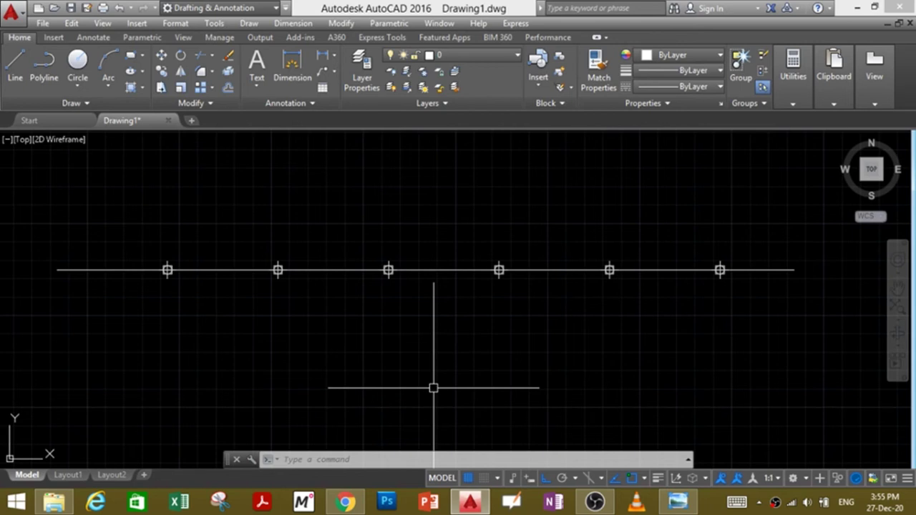
{"action": "middle_click_drag", "start_coordinate": [175, 345], "coordinate": [203, 339]}
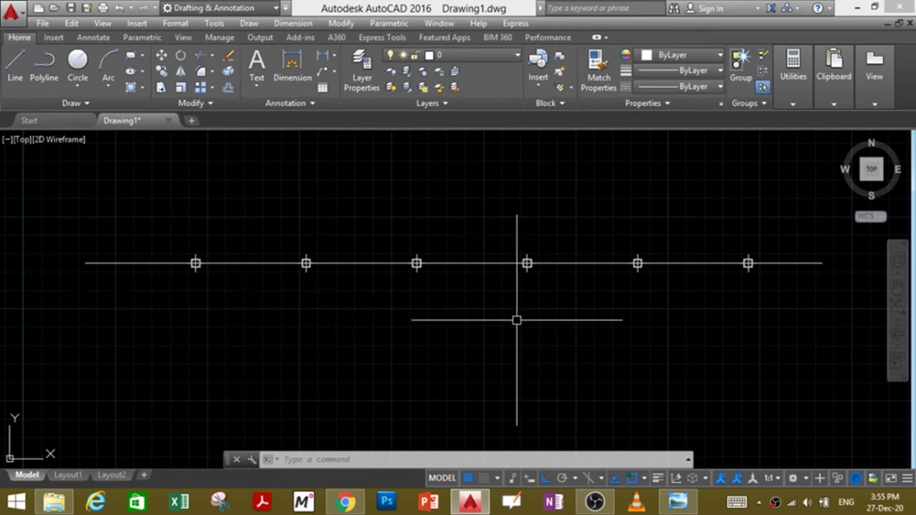
- Add linear dimensions: 3.0000 to the first point, 20.0000 overall, 2.0000 for the end piece
{"action": "left_click", "coordinate": [323, 56]}
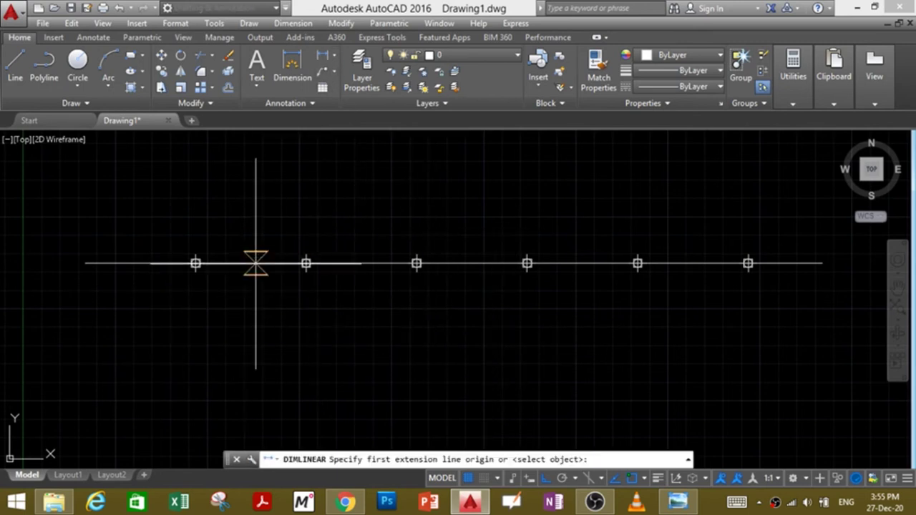
{"action": "left_click", "coordinate": [195, 264]}
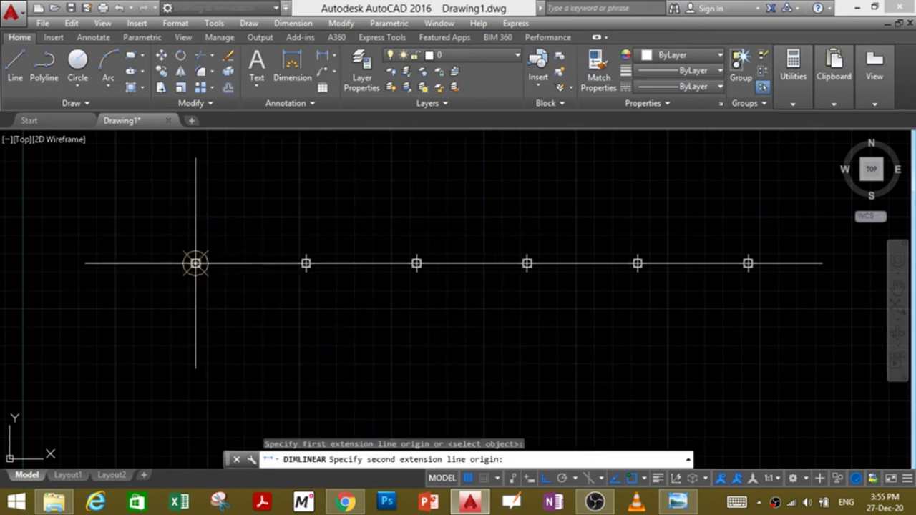
{"action": "left_click", "coordinate": [85, 263]}
{"action": "left_click", "coordinate": [119, 290]}
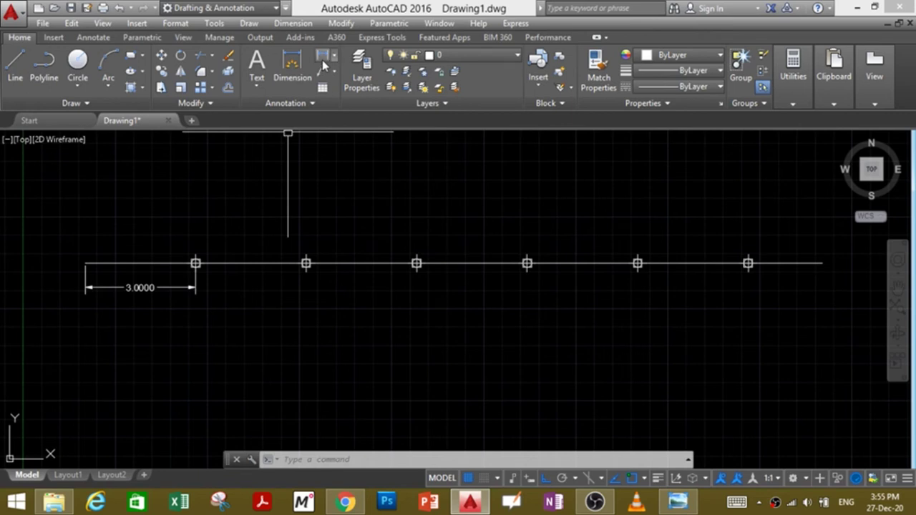
{"action": "left_click", "coordinate": [379, 265]}
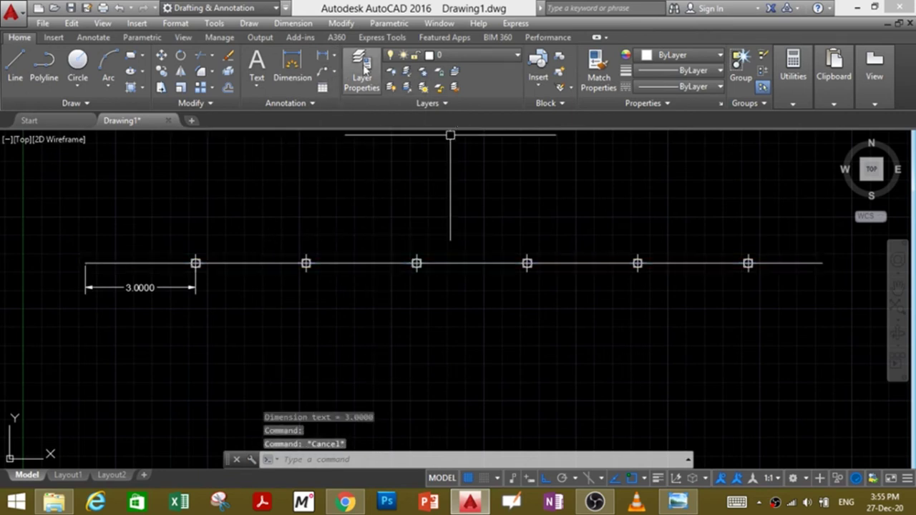
{"action": "left_click", "coordinate": [326, 57]}
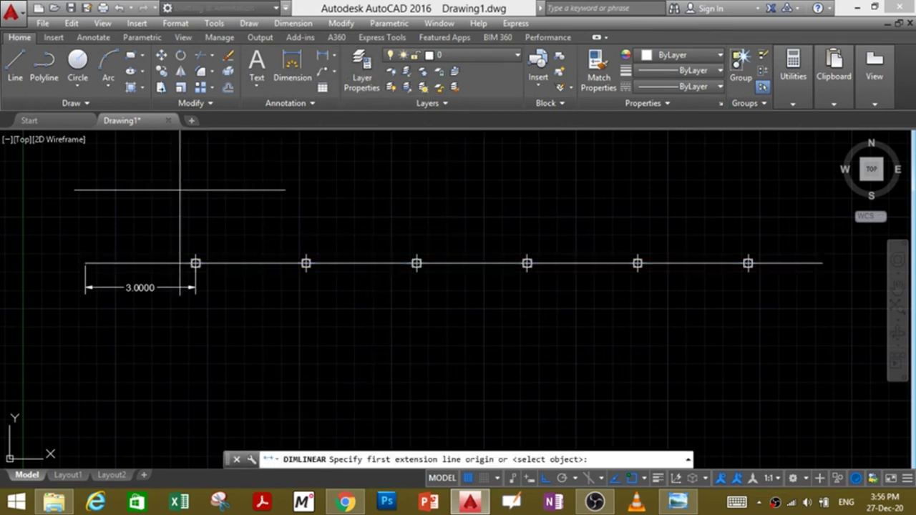
{"action": "left_click", "coordinate": [85, 263]}
{"action": "left_click", "coordinate": [822, 263]}
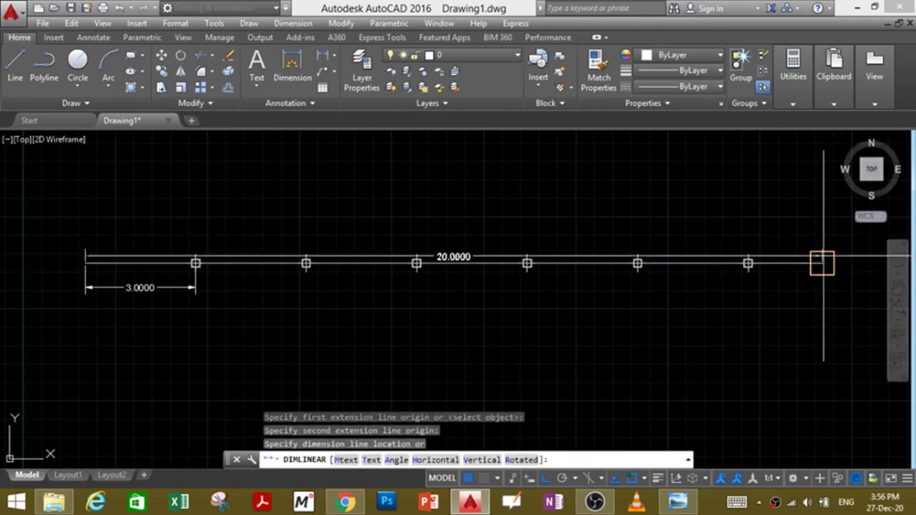
{"action": "left_click", "coordinate": [675, 206]}
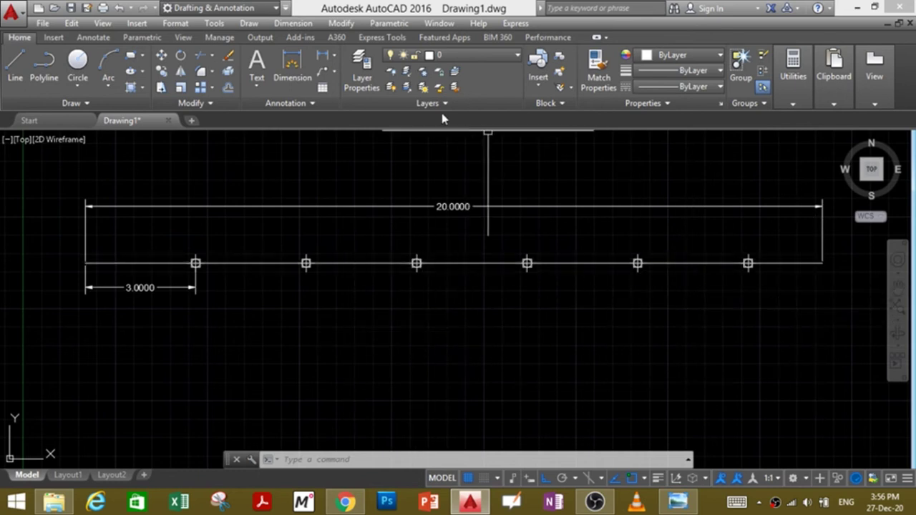
{"action": "left_click", "coordinate": [323, 55]}
{"action": "left_click", "coordinate": [747, 263]}
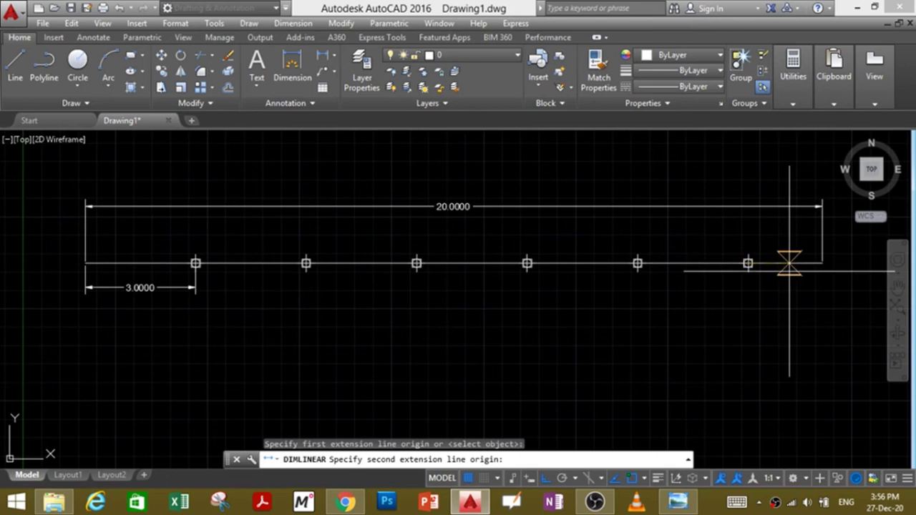
{"action": "left_click", "coordinate": [822, 263]}
{"action": "left_click", "coordinate": [787, 305]}
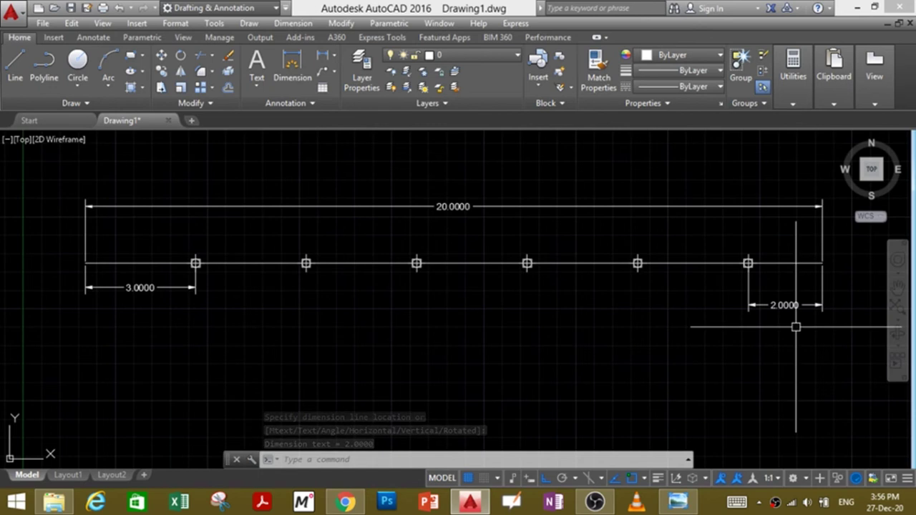
- Window-select the 2.0000, 3.0000 and 20.0000 dimensions
{"action": "left_click", "coordinate": [803, 358]}
{"action": "left_click", "coordinate": [778, 300]}
{"action": "left_click", "coordinate": [166, 338]}
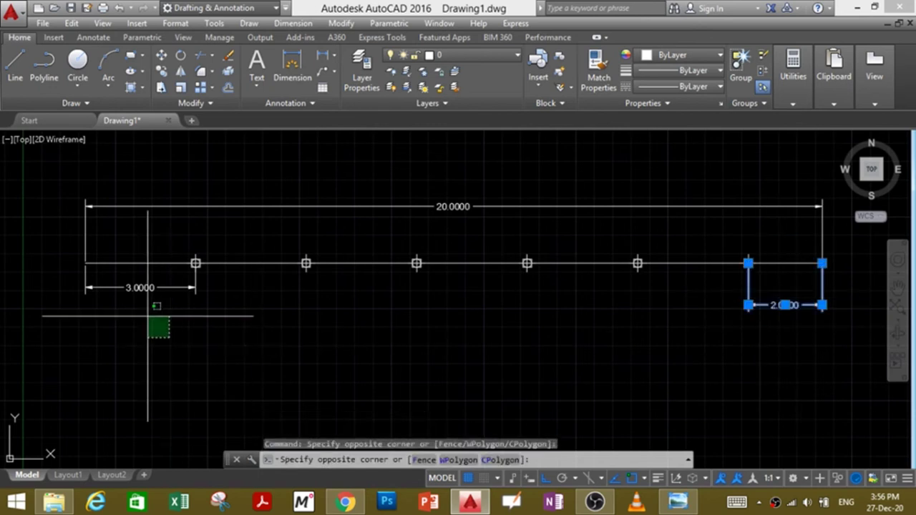
{"action": "left_click", "coordinate": [123, 278]}
{"action": "left_click", "coordinate": [235, 239]}
{"action": "left_click", "coordinate": [177, 182]}
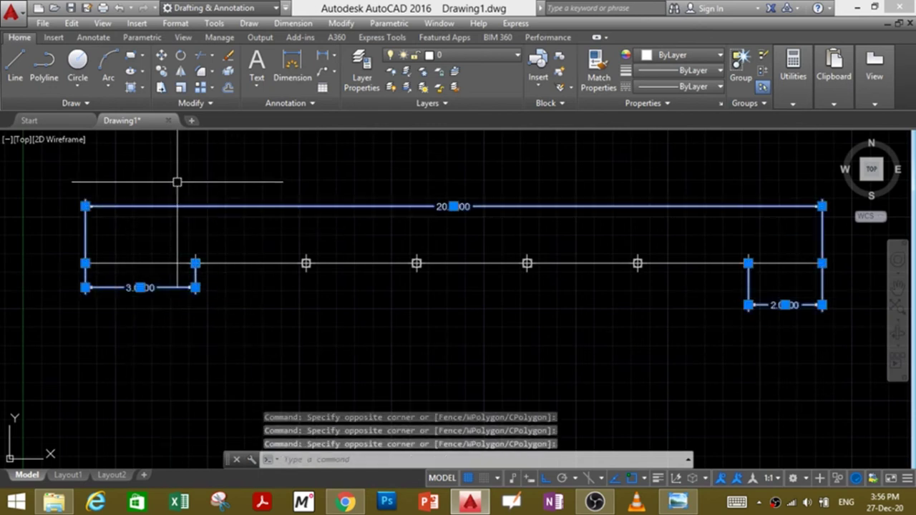
- Delete the three dimensions and then the six division points
{"action": "key", "text": "Delete"}
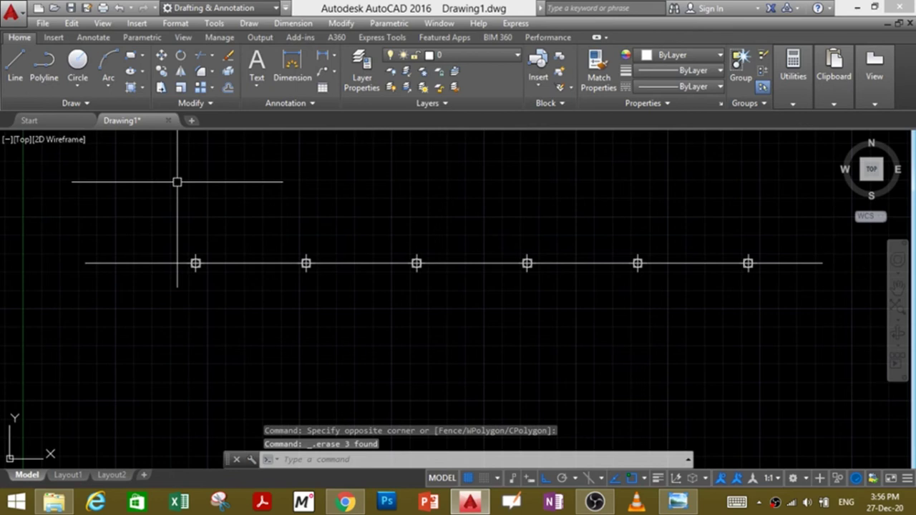
{"action": "left_click", "coordinate": [177, 181]}
{"action": "left_click", "coordinate": [765, 346]}
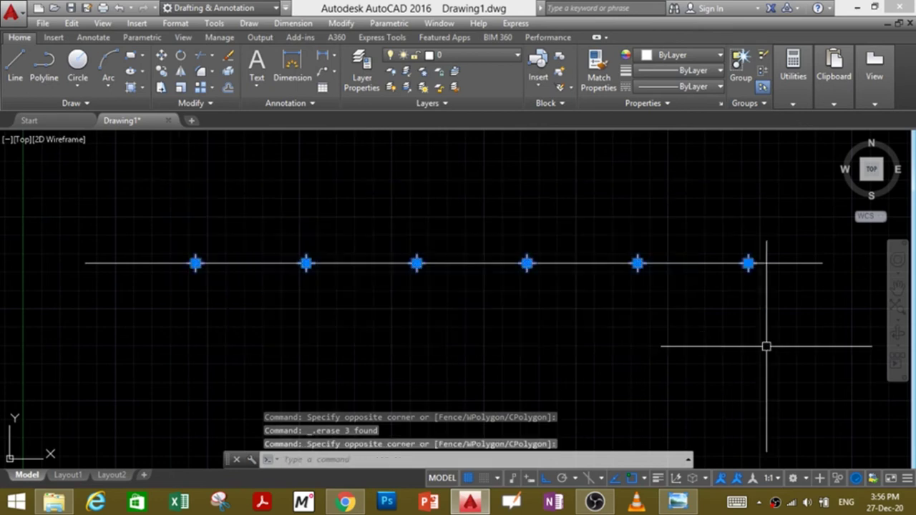
{"action": "key", "text": "Delete"}
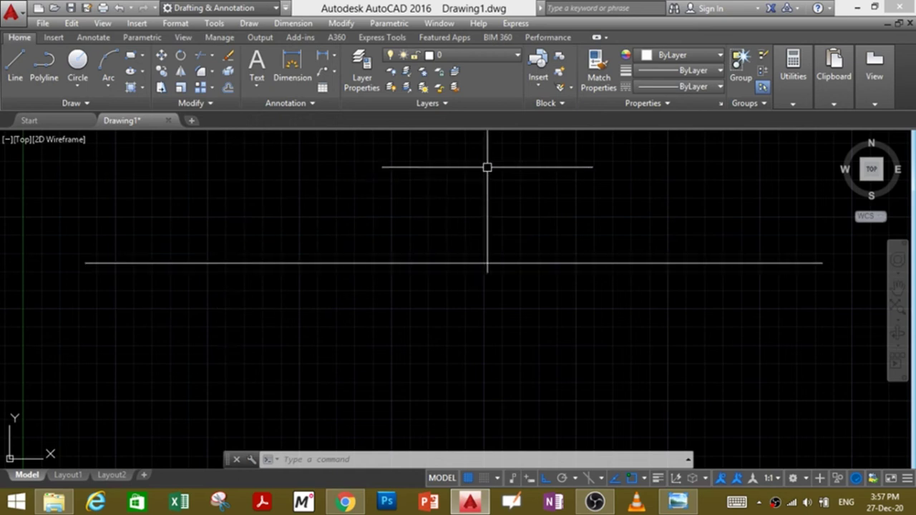
{"action": "left_click", "coordinate": [533, 89]}
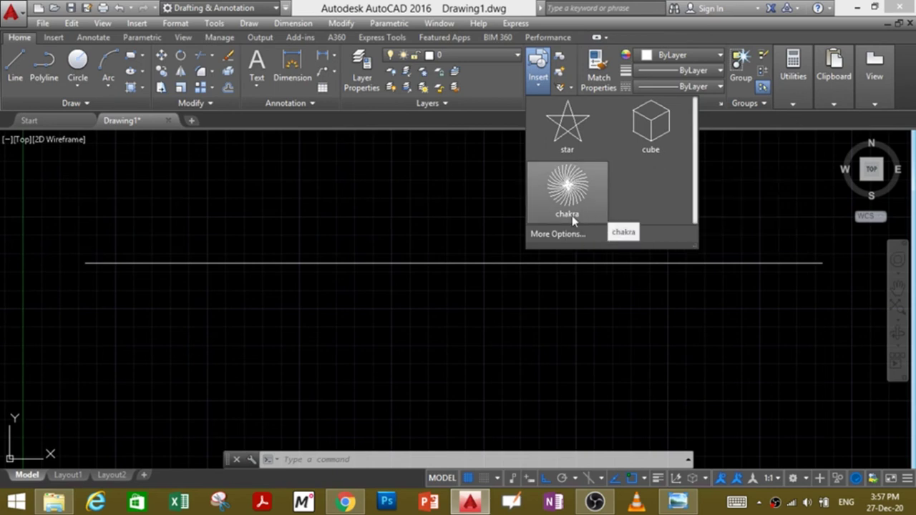
{"action": "left_click", "coordinate": [572, 208]}
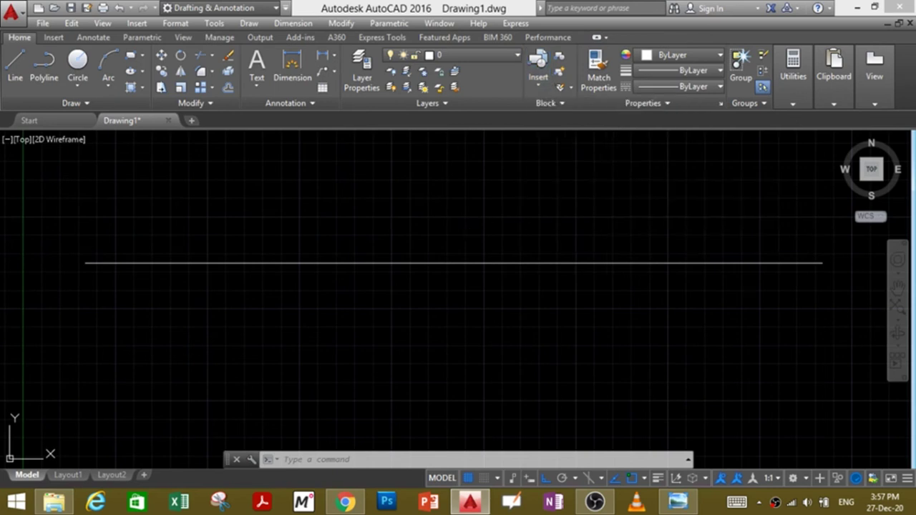
{"action": "left_click", "coordinate": [351, 263]}
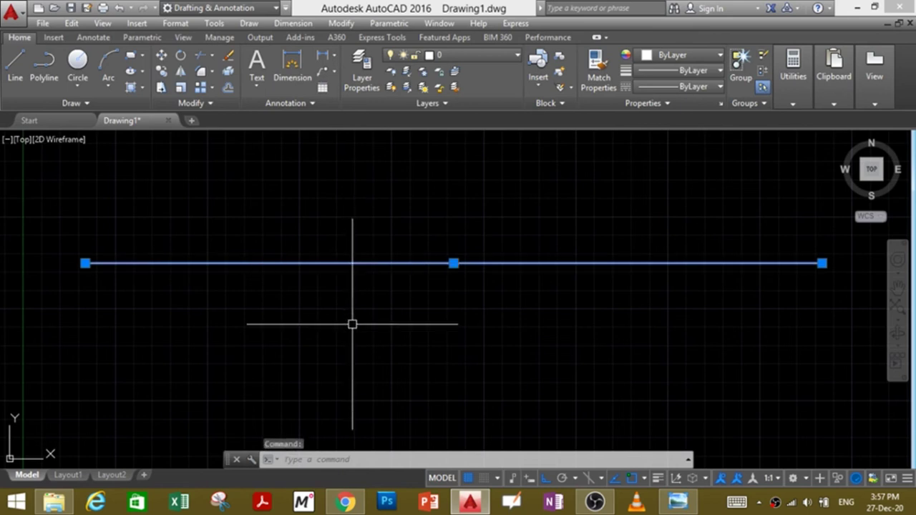
{"action": "key", "text": "Escape"}
{"action": "key", "text": "Escape"}
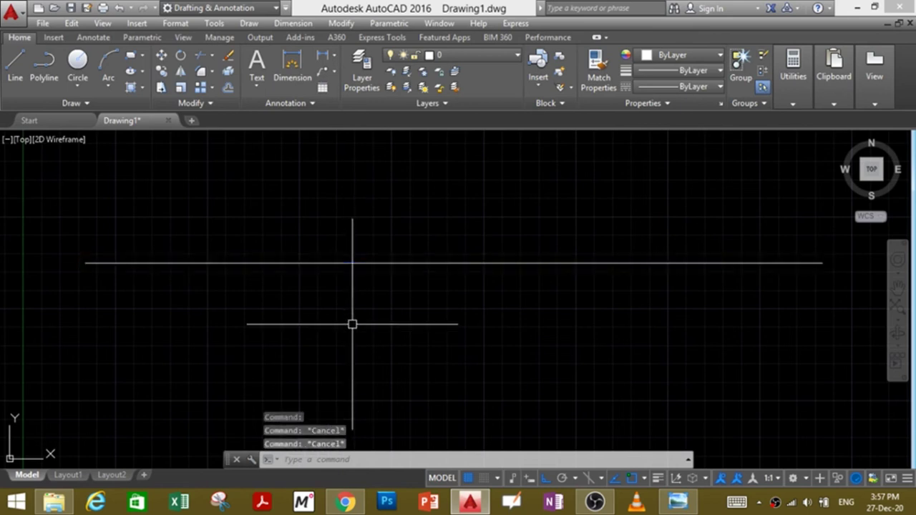
{"action": "left_click", "coordinate": [374, 459]}
{"action": "type", "text": "a"}
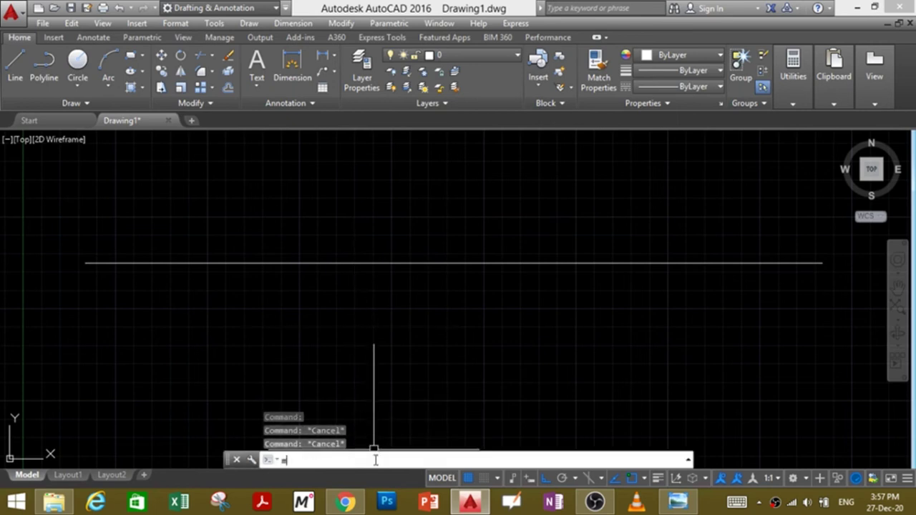
- Use MEASURE to place aligned star blocks every 3 units along the line
{"action": "type", "text": "EA"}
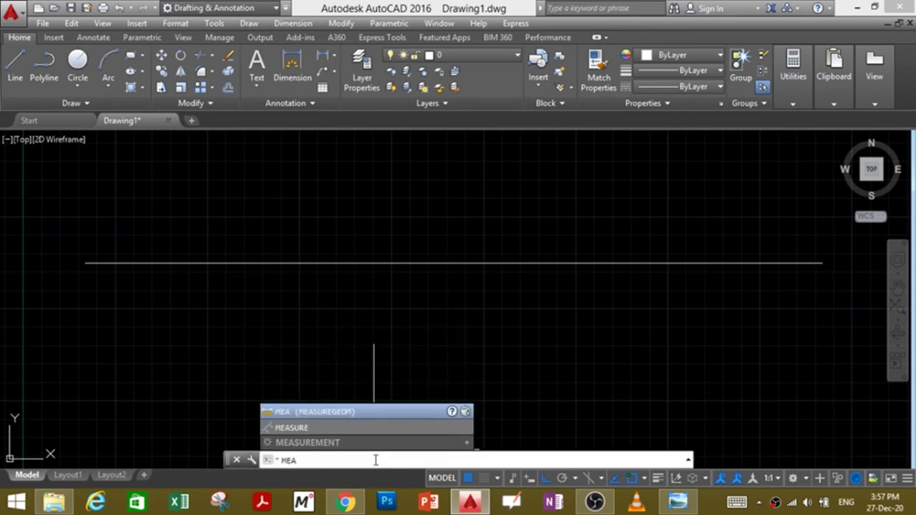
{"action": "type", "text": "SUR"}
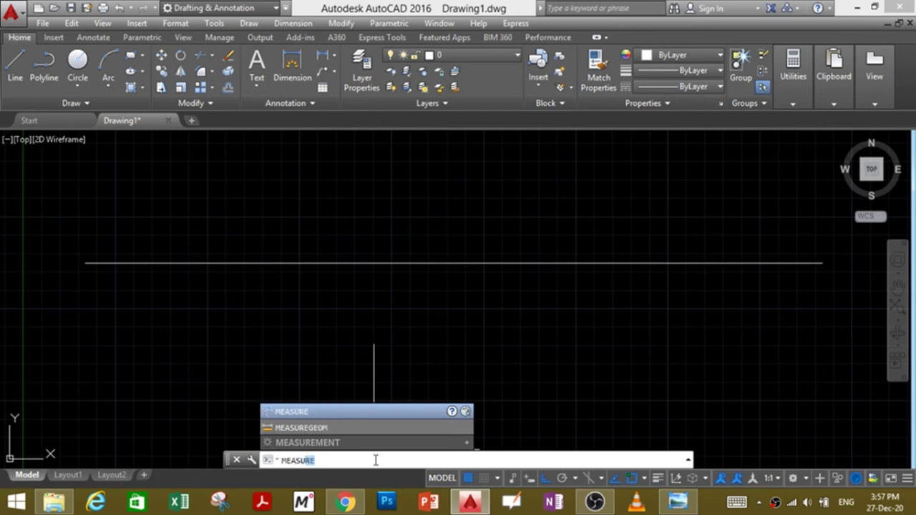
{"action": "type", "text": "E"}
{"action": "key", "text": "Return"}
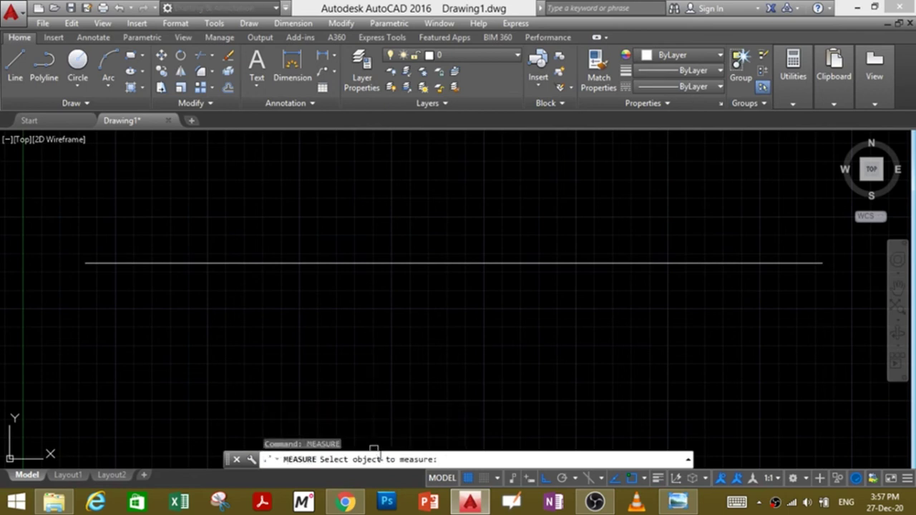
{"action": "left_click", "coordinate": [378, 263]}
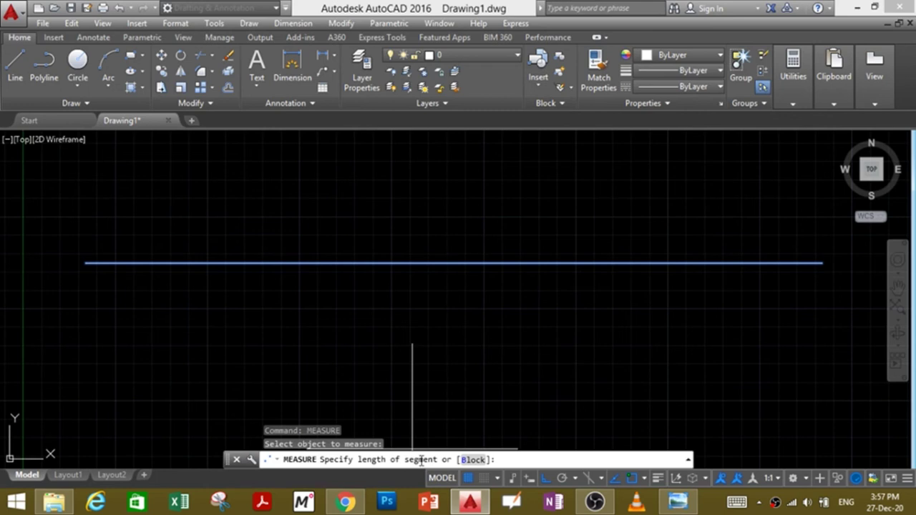
{"action": "left_click", "coordinate": [473, 460]}
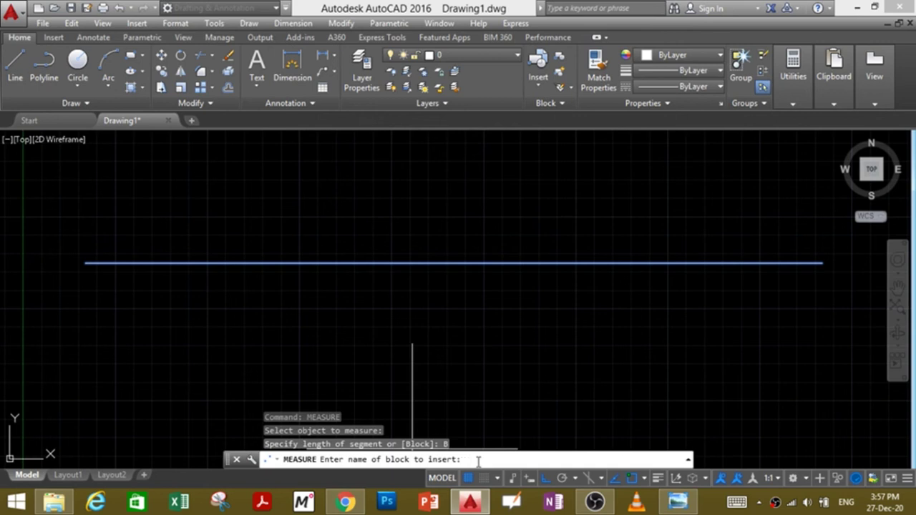
{"action": "left_click", "coordinate": [537, 71]}
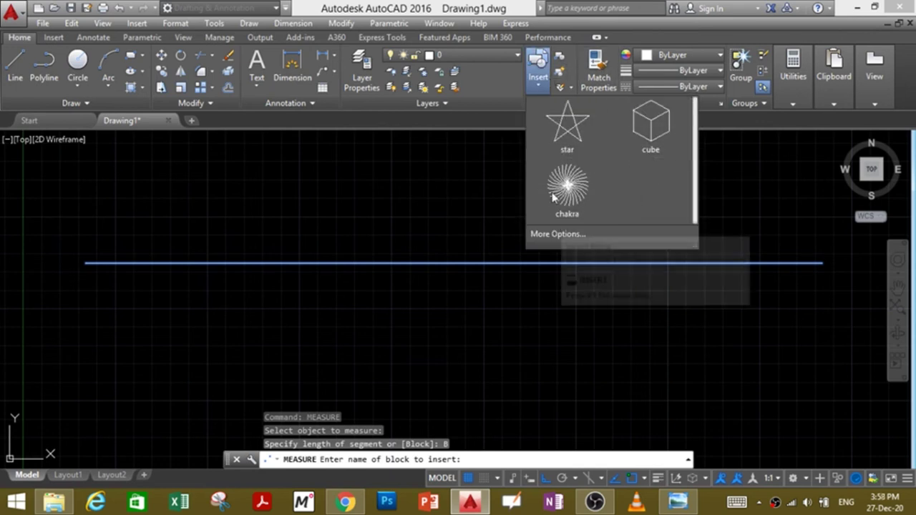
{"action": "left_click", "coordinate": [520, 351]}
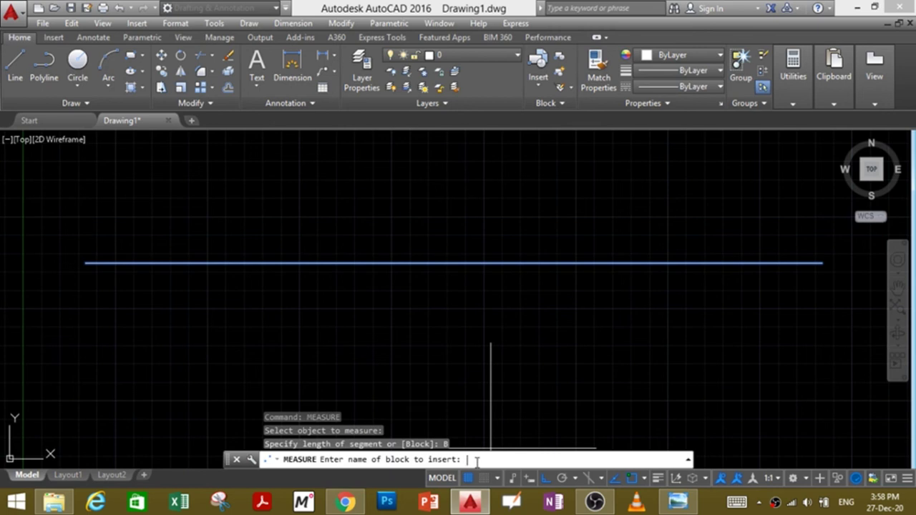
{"action": "type", "text": "sta"}
{"action": "type", "text": "r"}
{"action": "key", "text": "Return"}
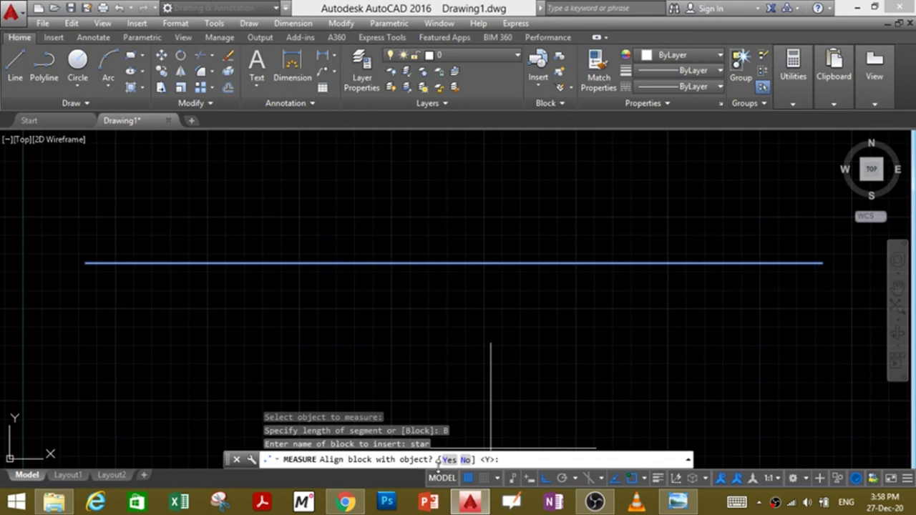
{"action": "left_click", "coordinate": [446, 460]}
{"action": "type", "text": "3"}
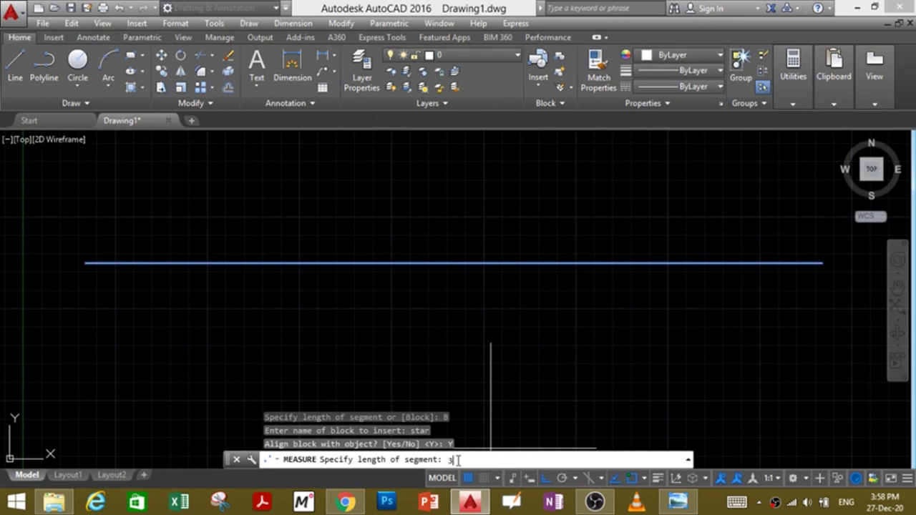
{"action": "key", "text": "Return"}
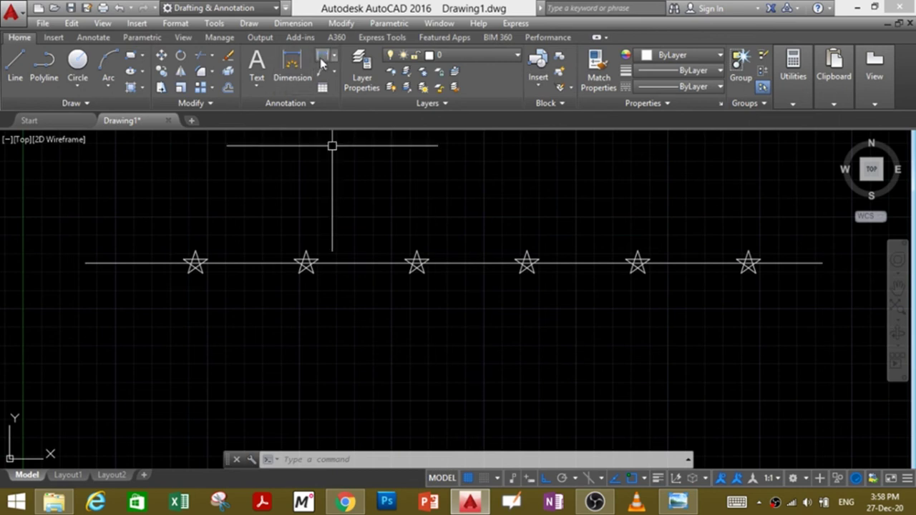
{"action": "left_click", "coordinate": [292, 68]}
{"action": "left_click", "coordinate": [96, 263]}
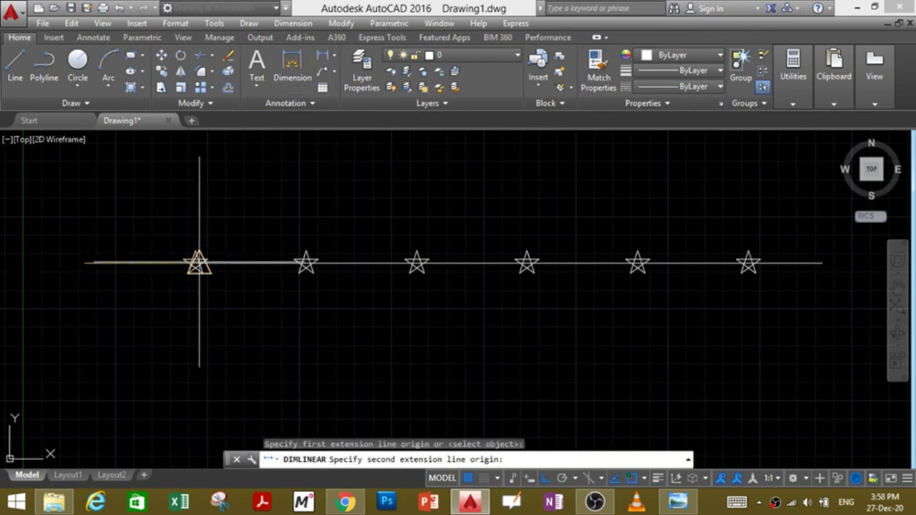
{"action": "scroll", "coordinate": [199, 262], "scroll_direction": "up", "scroll_amount": 2}
{"action": "scroll", "coordinate": [197, 261], "scroll_direction": "up", "scroll_amount": 8}
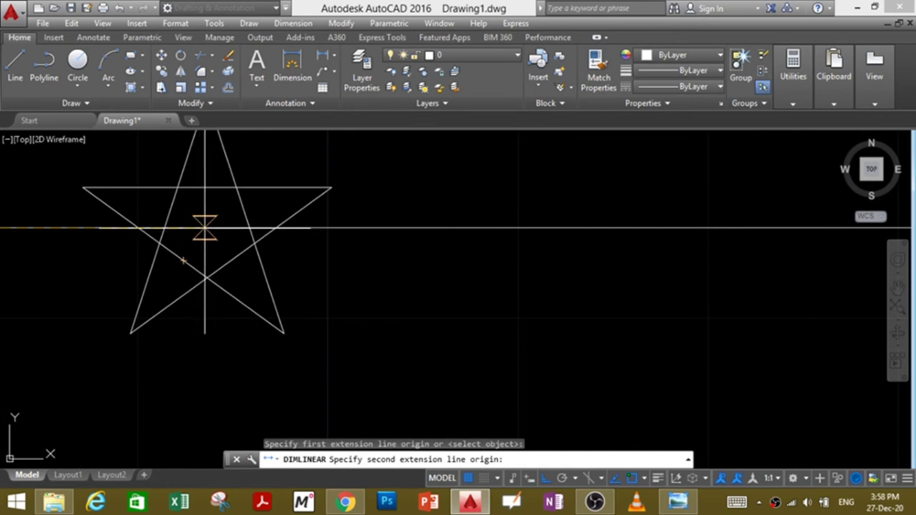
{"action": "left_click", "coordinate": [207, 276]}
{"action": "scroll", "coordinate": [207, 325], "scroll_direction": "down", "scroll_amount": 3}
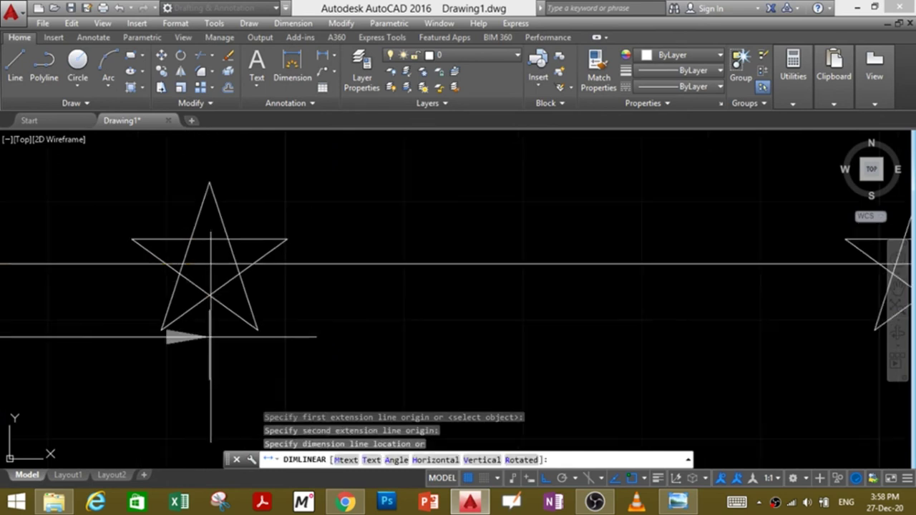
{"action": "left_click", "coordinate": [205, 379]}
{"action": "scroll", "coordinate": [204, 380], "scroll_direction": "down", "scroll_amount": 3}
{"action": "scroll", "coordinate": [143, 336], "scroll_direction": "up", "scroll_amount": 3}
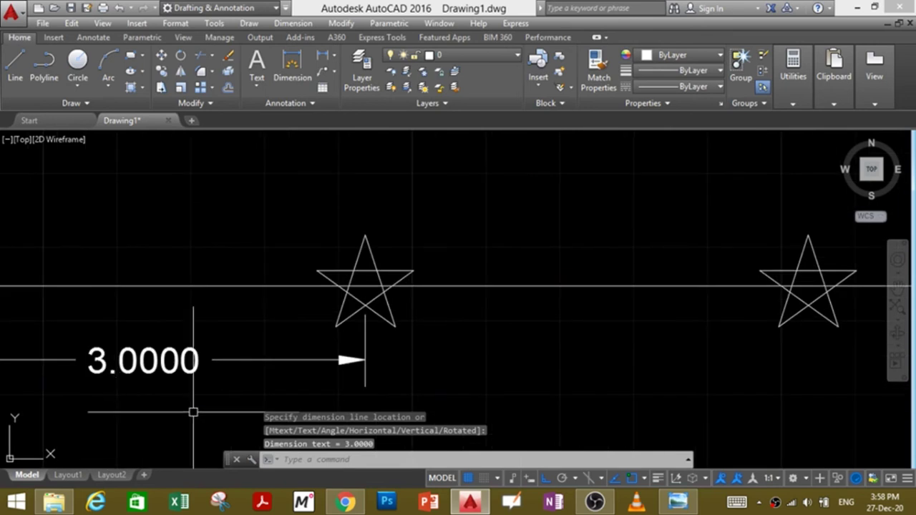
{"action": "left_click", "coordinate": [143, 360]}
{"action": "left_click", "coordinate": [116, 327]}
{"action": "left_click", "coordinate": [116, 327]}
{"action": "key", "text": "Delete"}
{"action": "scroll", "coordinate": [116, 327], "scroll_direction": "down", "scroll_amount": 2}
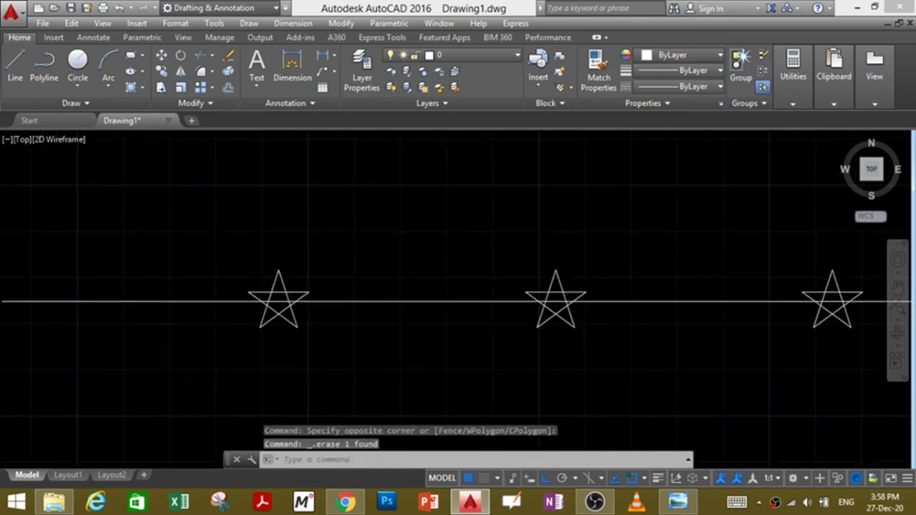
{"action": "scroll", "coordinate": [262, 318], "scroll_direction": "down", "scroll_amount": 3}
{"action": "scroll", "coordinate": [272, 316], "scroll_direction": "down", "scroll_amount": 2}
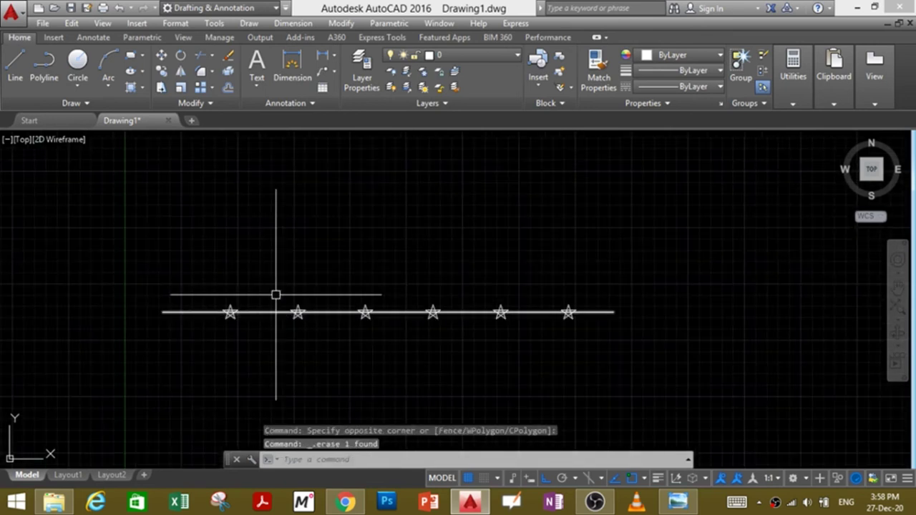
- Delete the star blocks and the horizontal line
{"action": "left_click", "coordinate": [207, 261]}
{"action": "left_click", "coordinate": [595, 380]}
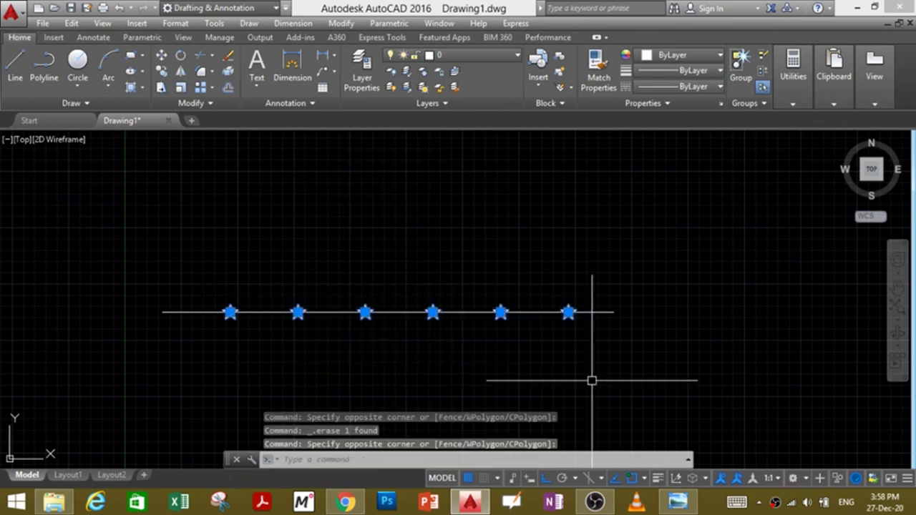
{"action": "key", "text": "Delete"}
{"action": "left_click", "coordinate": [591, 380]}
{"action": "left_click", "coordinate": [431, 235]}
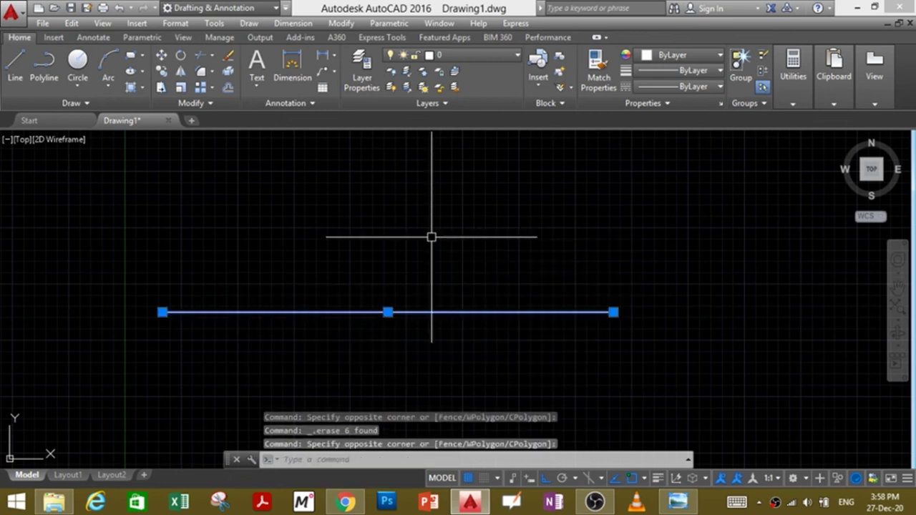
{"action": "key", "text": "Delete"}
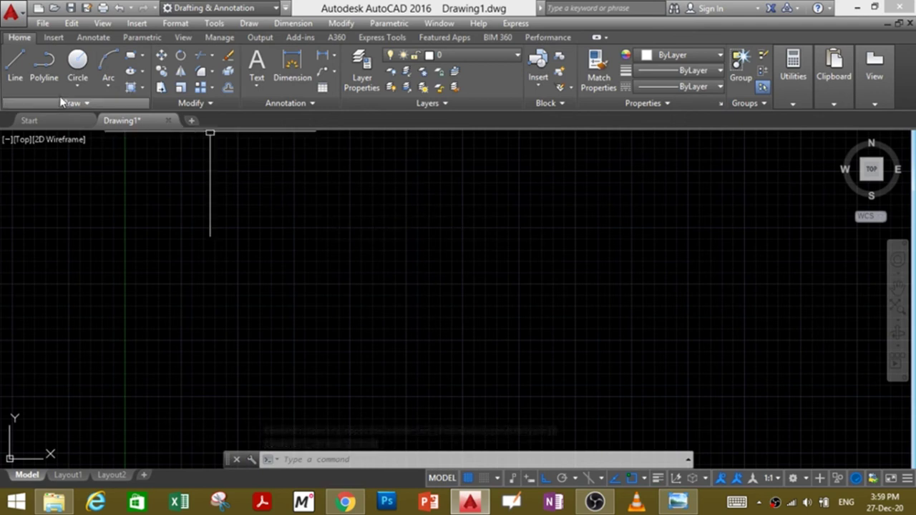
- Draw a stepped polyline with Ortho: low horizontal run, vertical rise, higher horizontal run
{"action": "left_click", "coordinate": [49, 81]}
{"action": "left_click", "coordinate": [163, 291]}
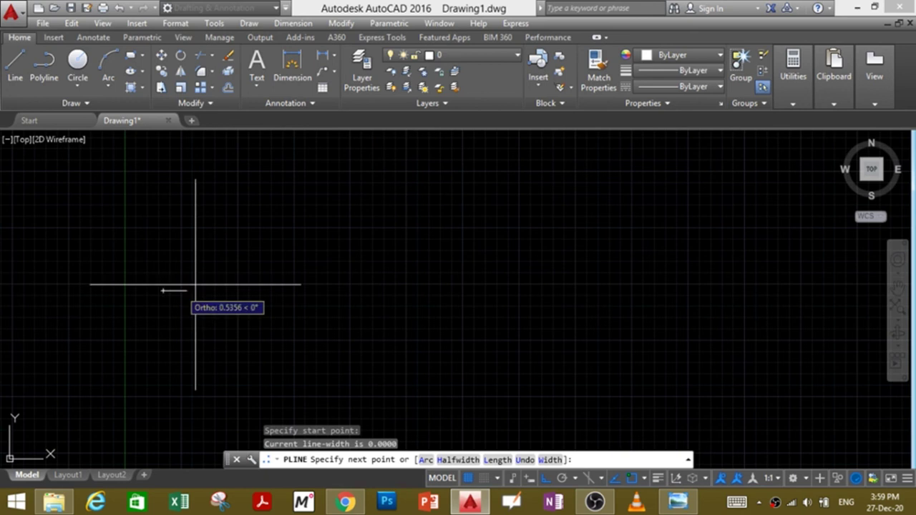
{"action": "left_click", "coordinate": [324, 290]}
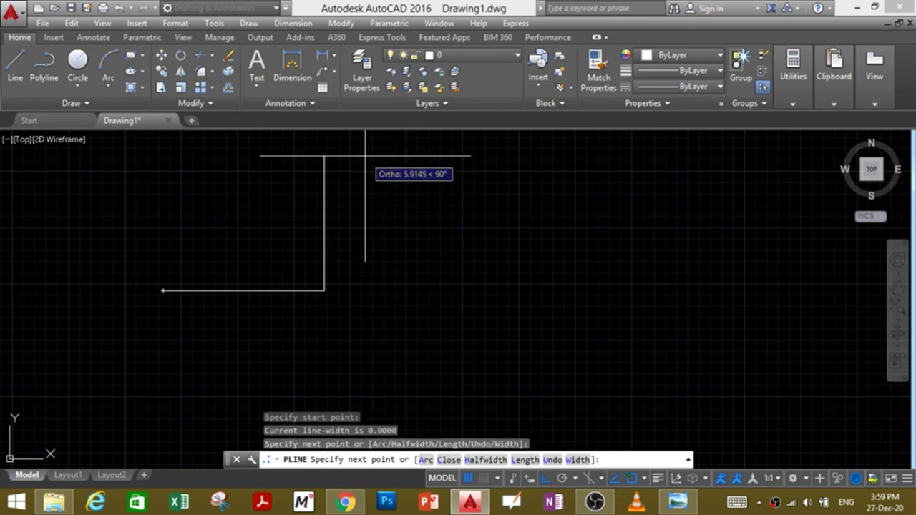
{"action": "left_click", "coordinate": [379, 156]}
{"action": "left_click", "coordinate": [578, 158]}
{"action": "key", "text": "Escape"}
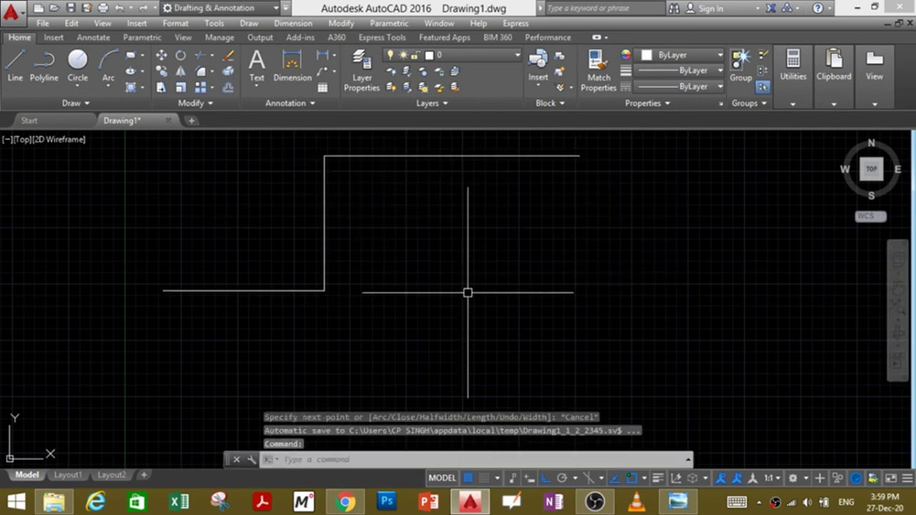
{"action": "middle_click_drag", "start_coordinate": [436, 332], "coordinate": [459, 385]}
{"action": "left_click", "coordinate": [323, 348]}
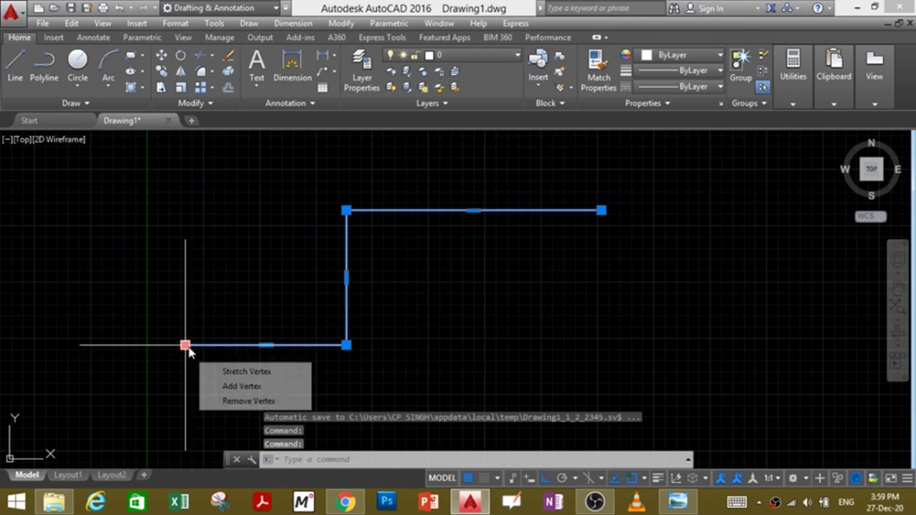
{"action": "key", "text": "Escape"}
{"action": "key", "text": "Escape"}
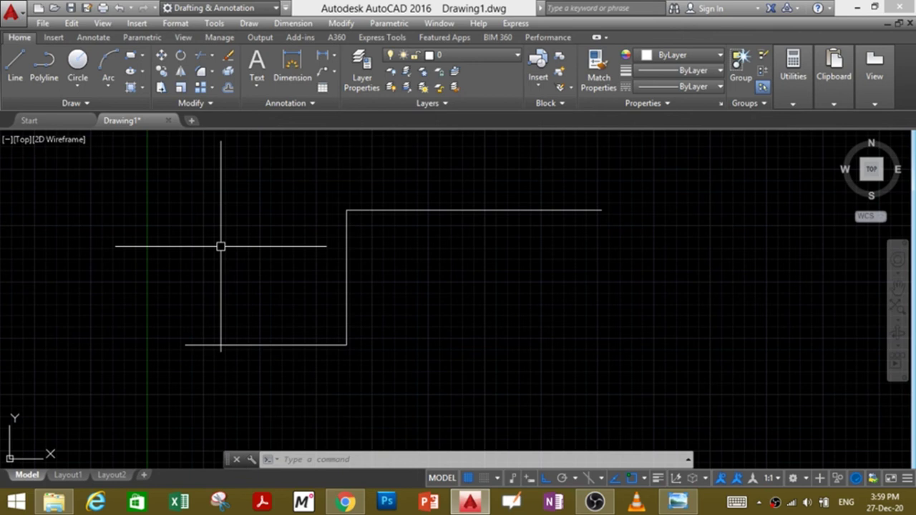
- Divide the stepped polyline into 15 parts, inserting aligned star blocks at the 14 division points
{"action": "left_click", "coordinate": [76, 102]}
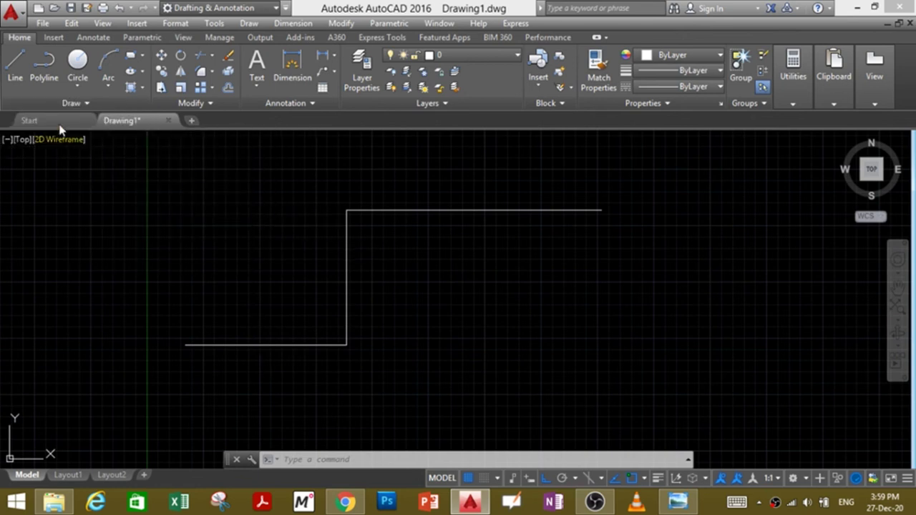
{"action": "left_click", "coordinate": [71, 105]}
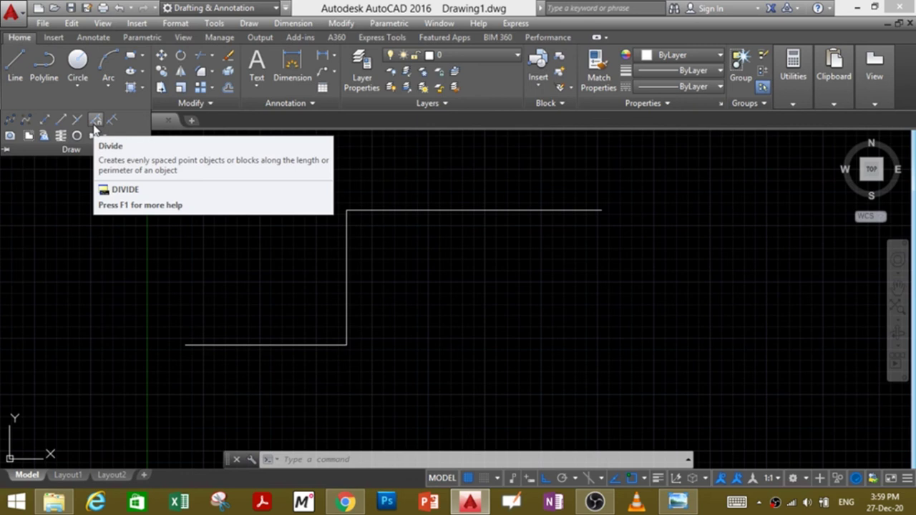
{"action": "left_click", "coordinate": [95, 122]}
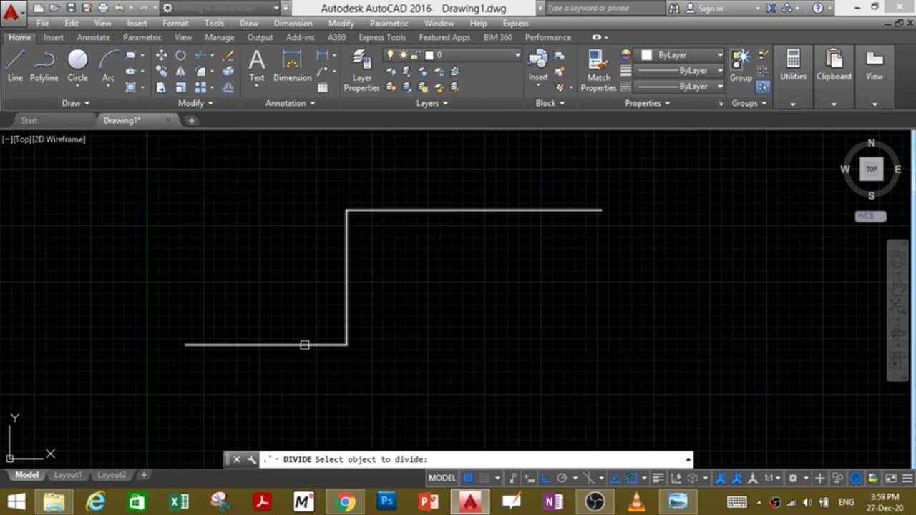
{"action": "left_click", "coordinate": [303, 345]}
{"action": "left_click", "coordinate": [482, 460]}
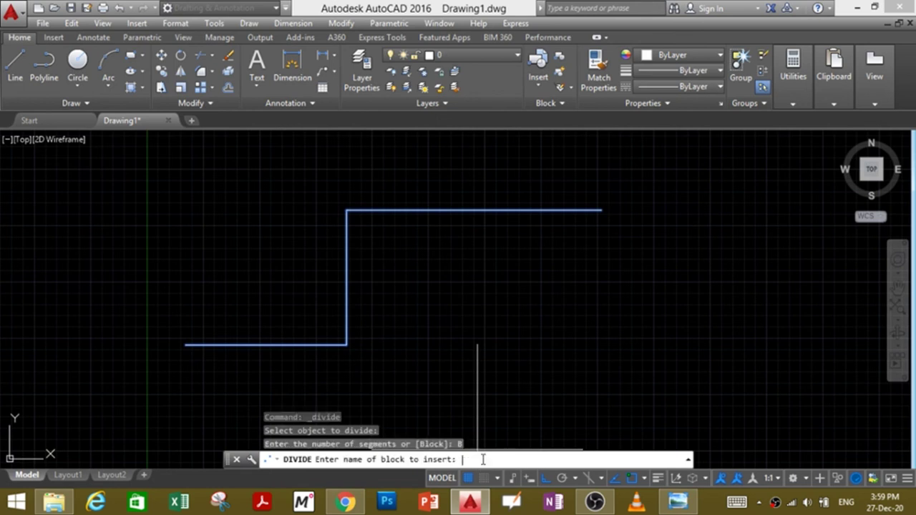
{"action": "left_click", "coordinate": [538, 85]}
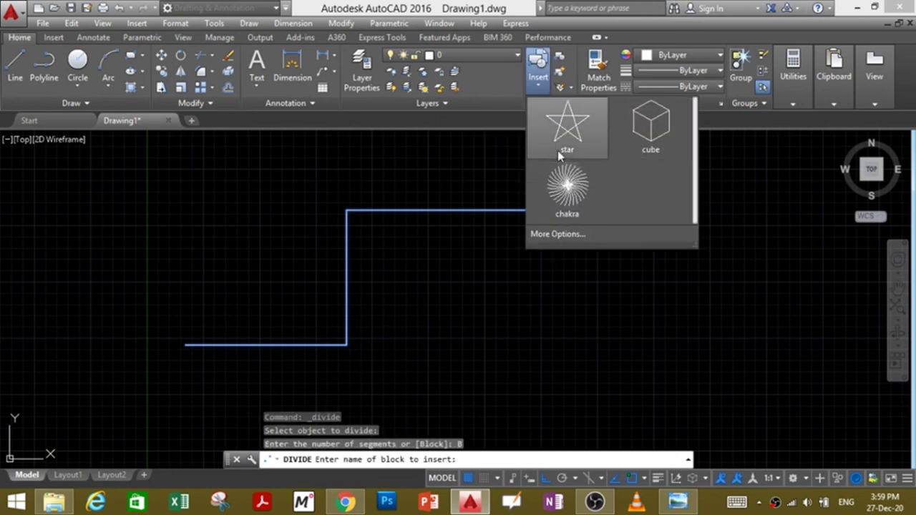
{"action": "left_click", "coordinate": [480, 460]}
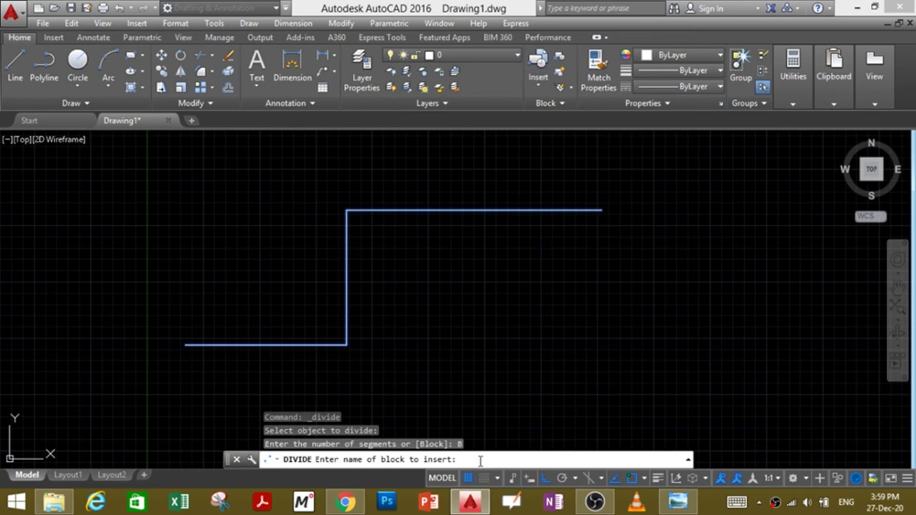
{"action": "type", "text": "star"}
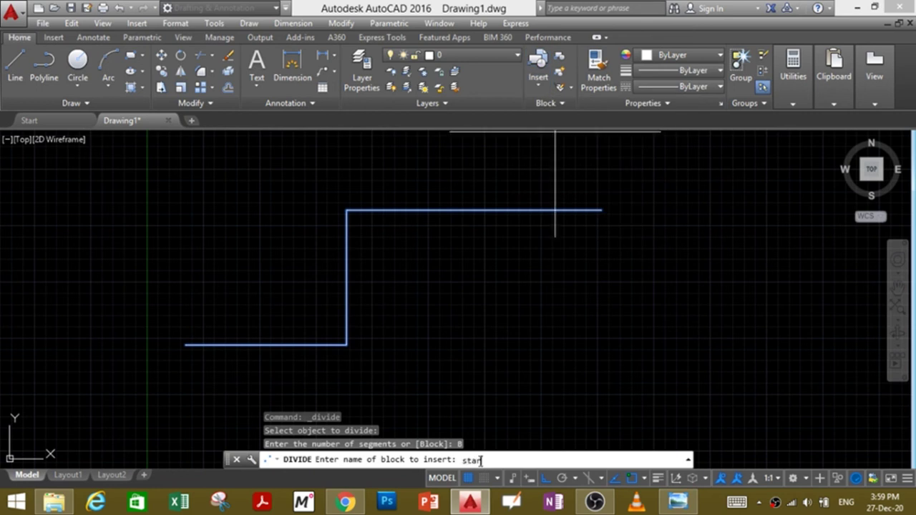
{"action": "key", "text": "Return"}
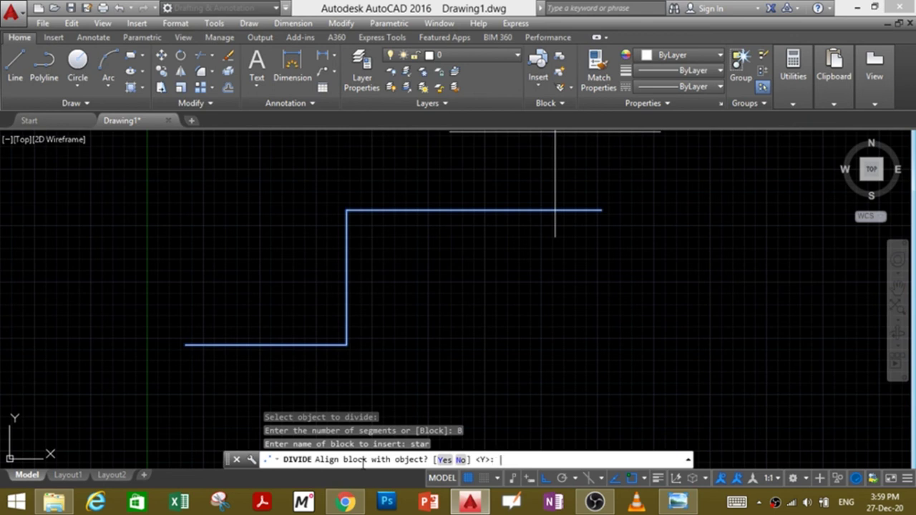
{"action": "left_click", "coordinate": [443, 460]}
{"action": "type", "text": "15"}
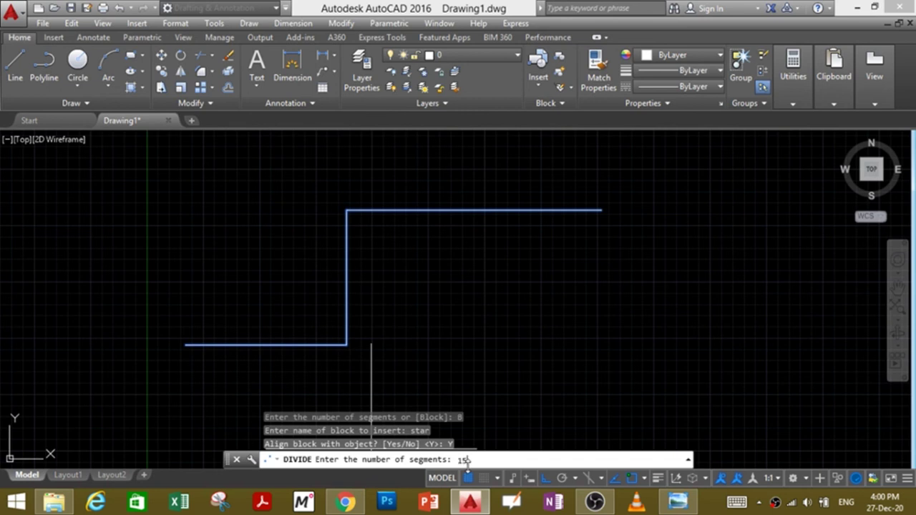
{"action": "key", "text": "Return"}
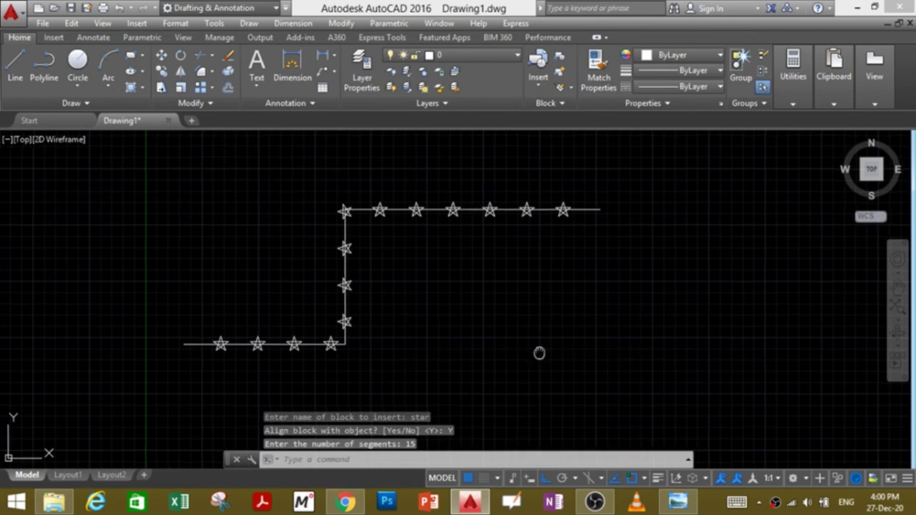
{"action": "middle_click_drag", "start_coordinate": [539, 353], "coordinate": [382, 296]}
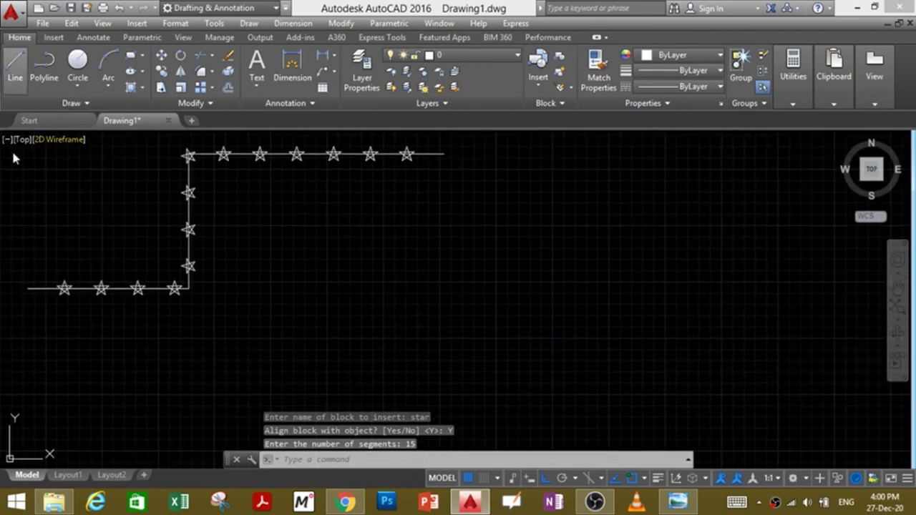
- Copy the stepped polyline to the right of the starred one, with Ortho turned off
{"action": "left_click", "coordinate": [33, 289]}
{"action": "type", "text": "co"}
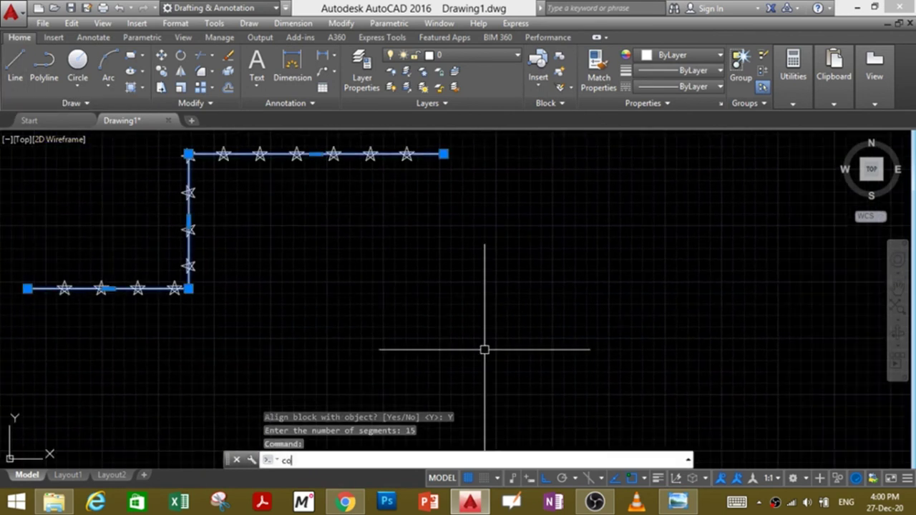
{"action": "key", "text": "Return"}
{"action": "left_click", "coordinate": [77, 360]}
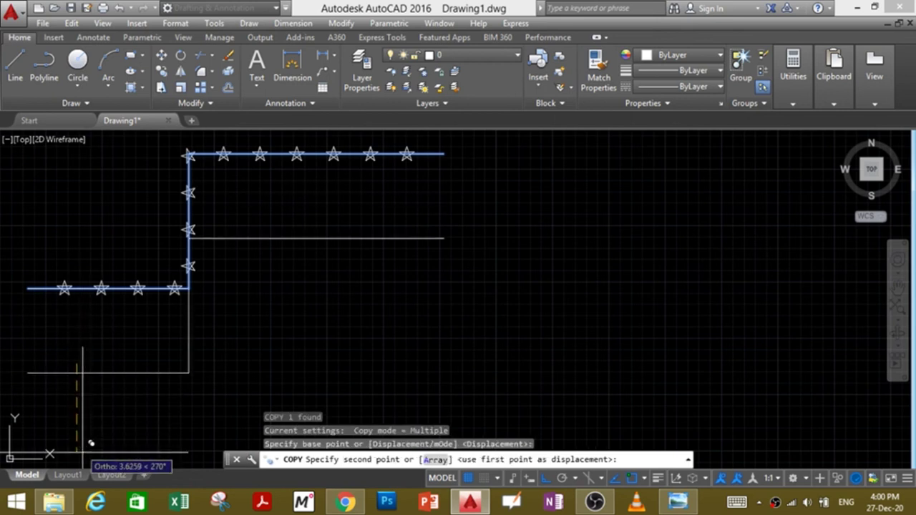
{"action": "key", "text": "F8"}
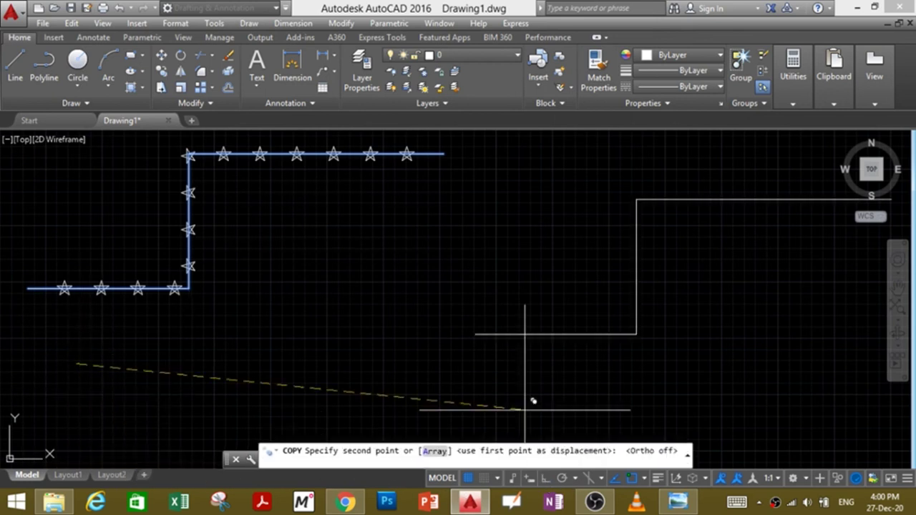
{"action": "left_click", "coordinate": [416, 387]}
{"action": "key", "text": "Escape"}
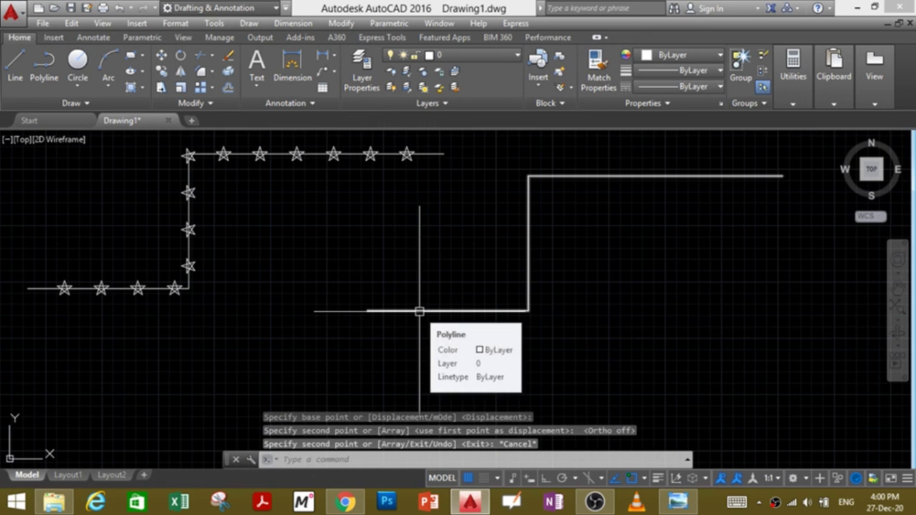
{"action": "left_click", "coordinate": [399, 464]}
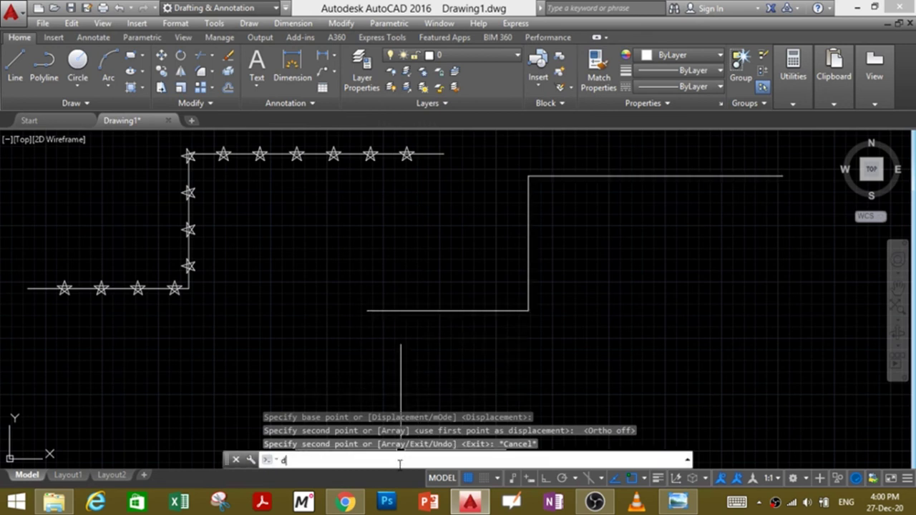
- Use DIVIDE to split the copied stepped polyline into 15 parts with non-aligned star blocks
{"action": "type", "text": "ivi"}
{"action": "key", "text": "Return"}
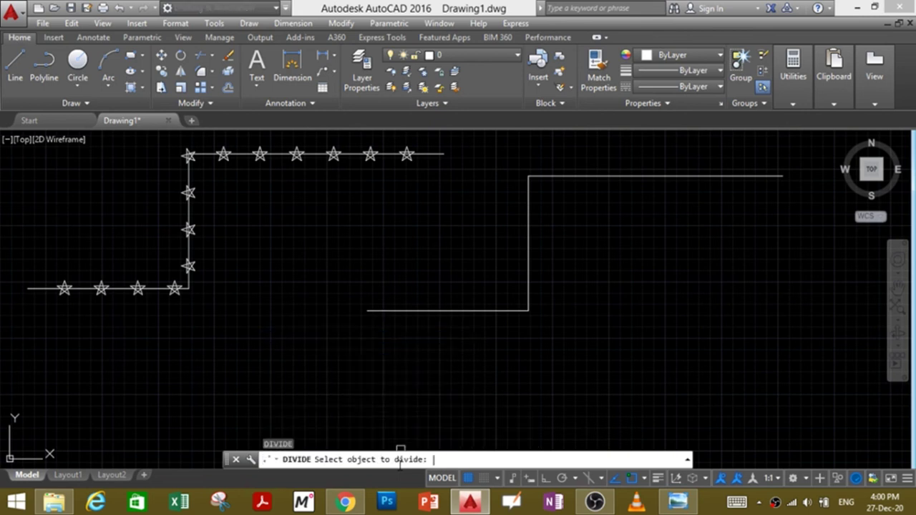
{"action": "left_click", "coordinate": [435, 311]}
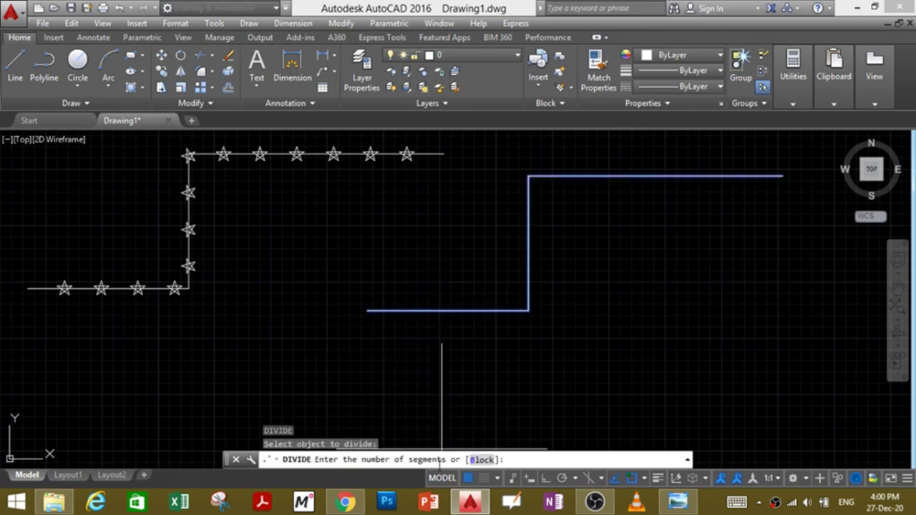
{"action": "left_click", "coordinate": [486, 461]}
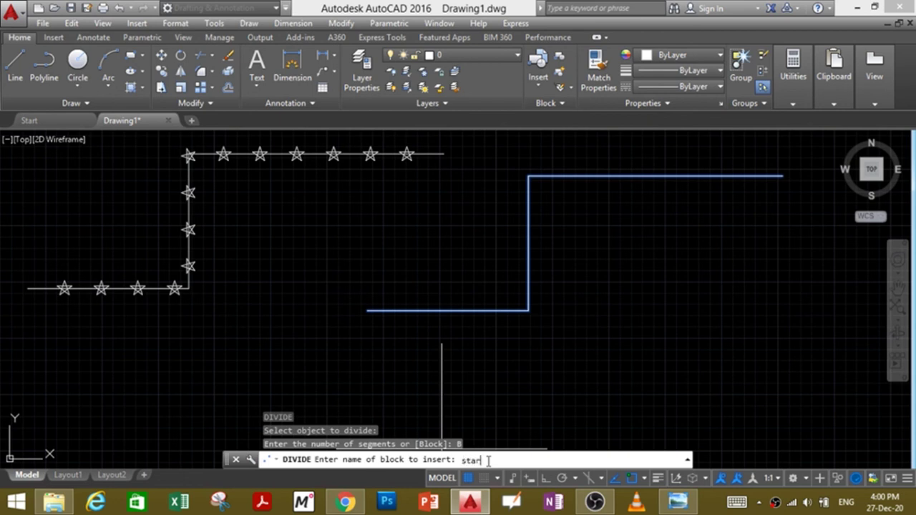
{"action": "key", "text": "Return"}
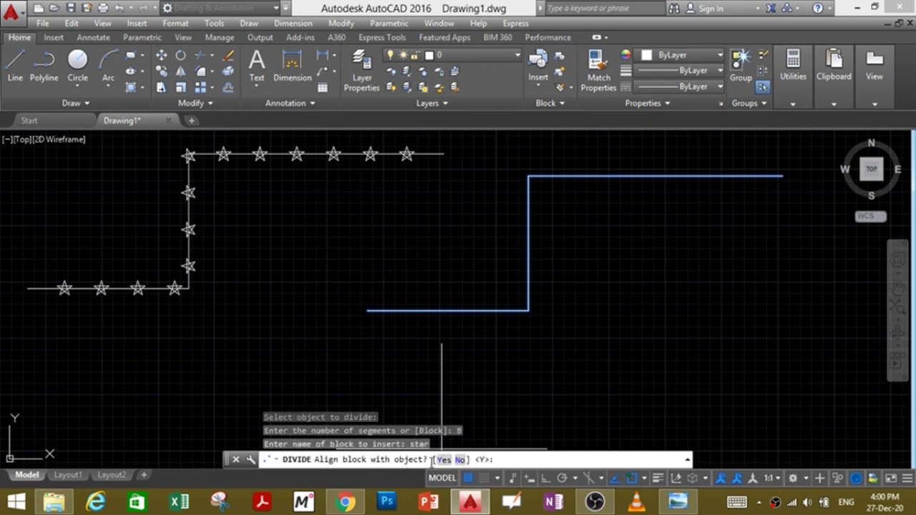
{"action": "left_click", "coordinate": [459, 460]}
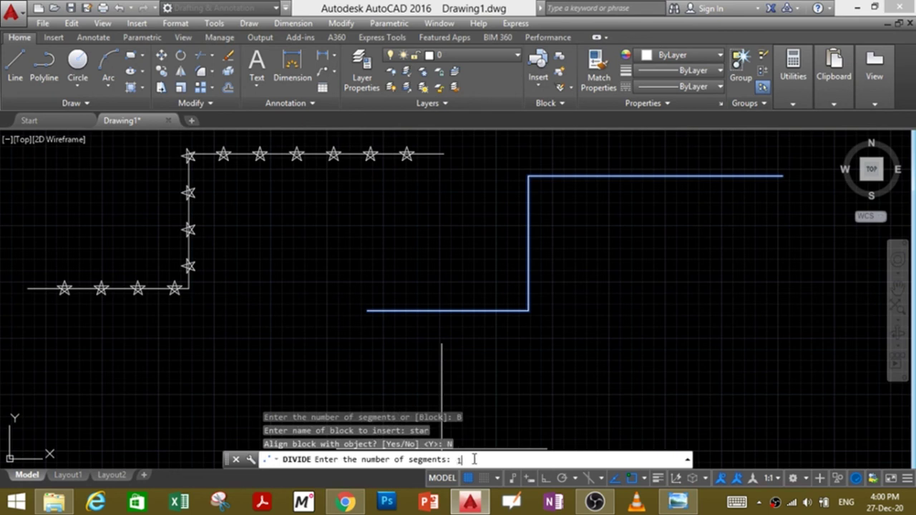
{"action": "key", "text": "Return"}
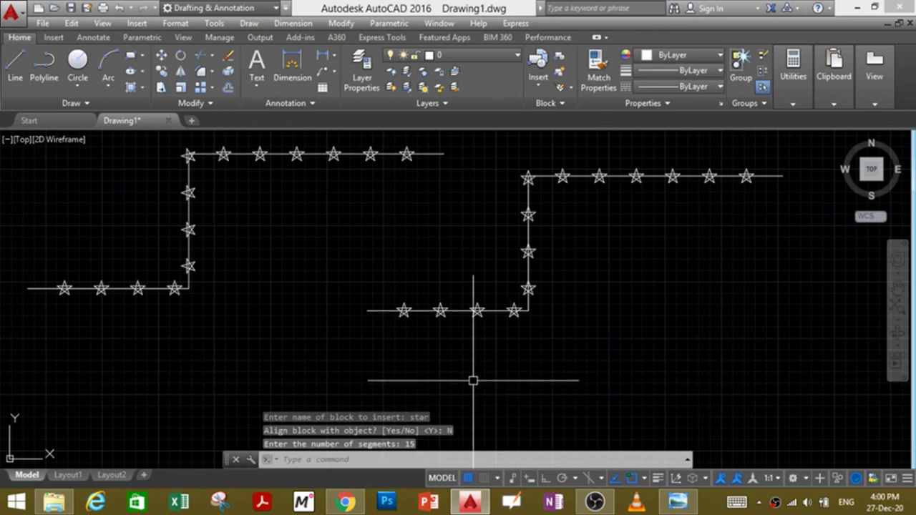
- Zoom in and pan along the polyline to inspect the star blocks up close
{"action": "middle_click_drag", "start_coordinate": [474, 380], "coordinate": [472, 418]}
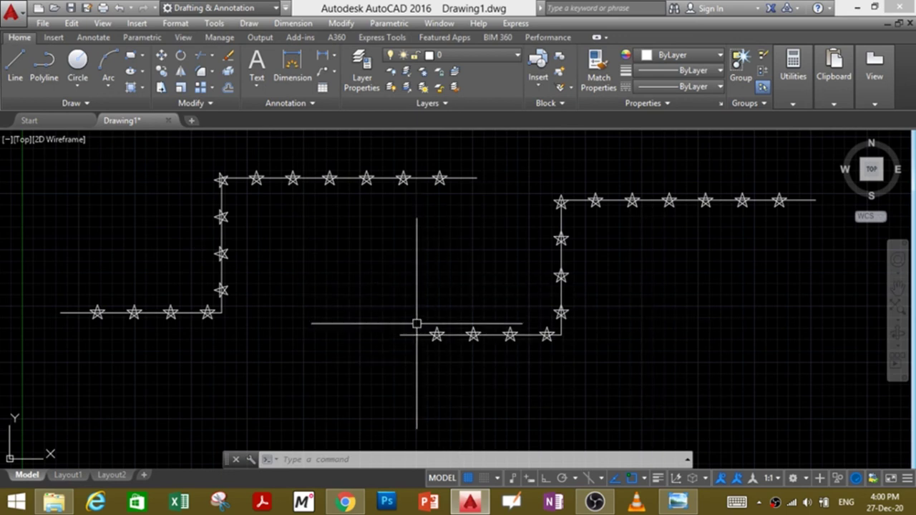
{"action": "scroll", "coordinate": [448, 357], "scroll_direction": "up", "scroll_amount": 4}
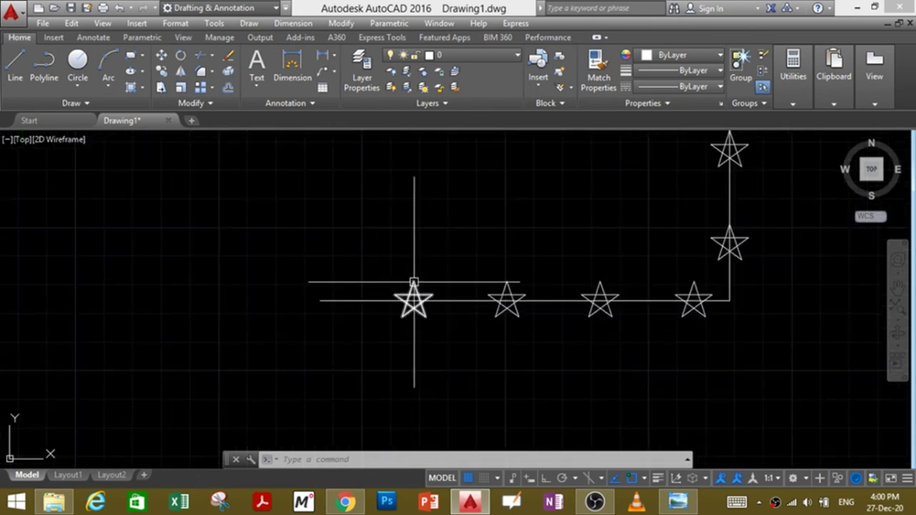
{"action": "mouse_move", "coordinate": [536, 253]}
{"action": "middle_mouse_down"}
{"action": "mouse_move", "coordinate": [536, 270]}
{"action": "mouse_move", "coordinate": [494, 303]}
{"action": "middle_mouse_up"}
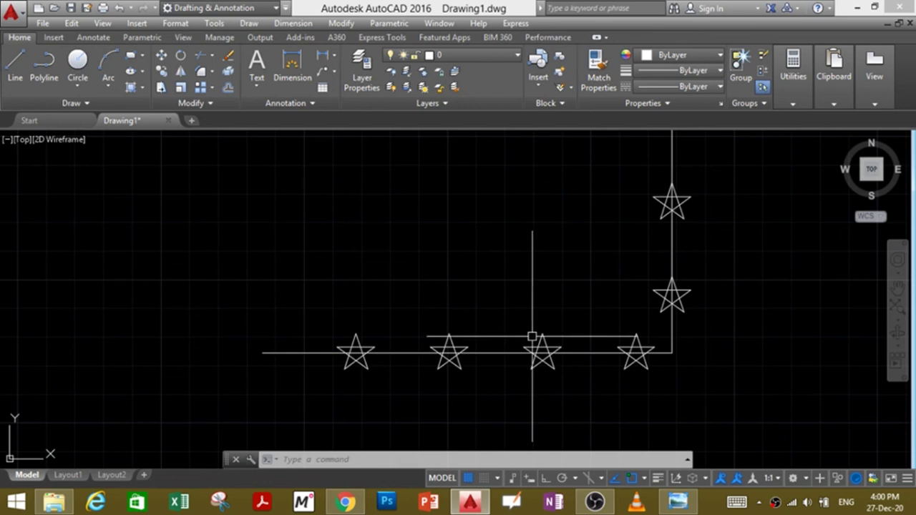
{"action": "scroll", "coordinate": [362, 372], "scroll_direction": "up", "scroll_amount": 5}
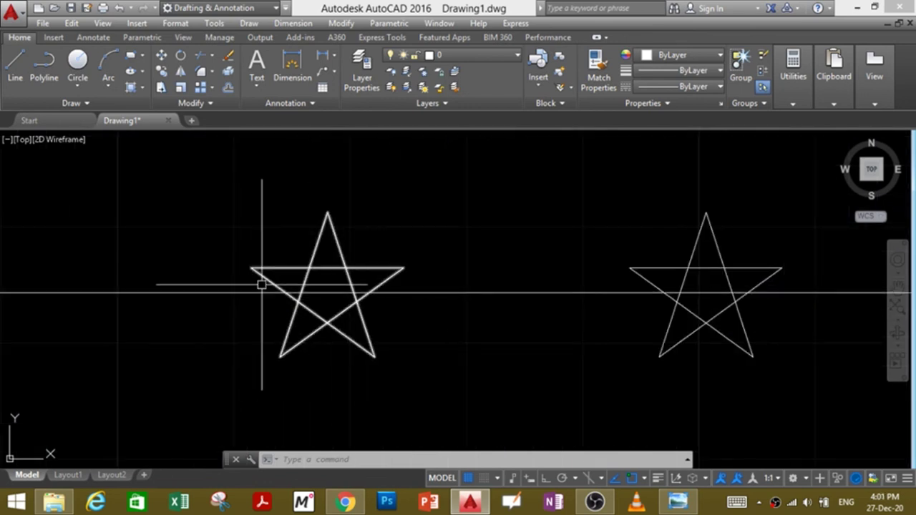
{"action": "middle_click_drag", "start_coordinate": [821, 281], "coordinate": [598, 353]}
{"action": "scroll", "coordinate": [599, 353], "scroll_direction": "down", "scroll_amount": 3}
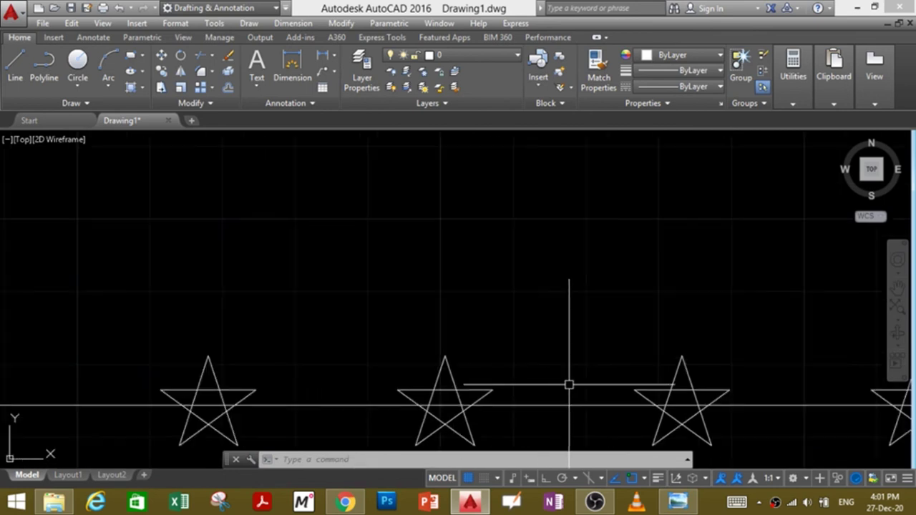
{"action": "scroll", "coordinate": [566, 384], "scroll_direction": "down", "scroll_amount": 2}
{"action": "middle_click_drag", "start_coordinate": [816, 317], "coordinate": [570, 340]}
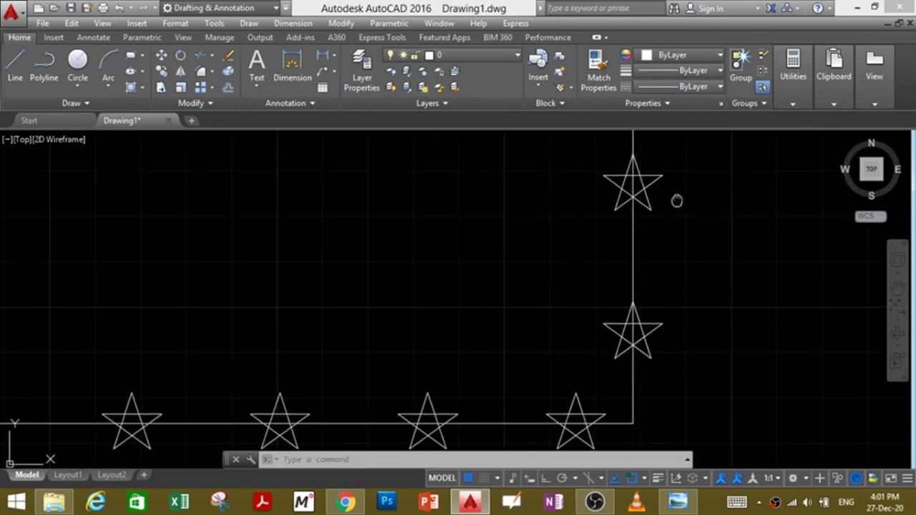
- Compare aligned and unaligned stars on both polylines, then return to the title image in Windows Photo Viewer
{"action": "middle_click_drag", "start_coordinate": [675, 198], "coordinate": [619, 226]}
{"action": "scroll", "coordinate": [613, 370], "scroll_direction": "down", "scroll_amount": 5}
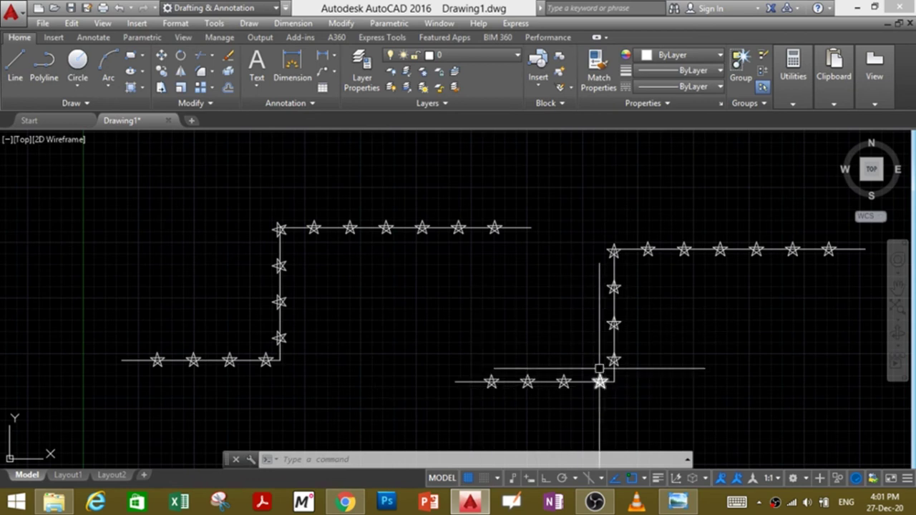
{"action": "middle_click_drag", "start_coordinate": [241, 428], "coordinate": [366, 422]}
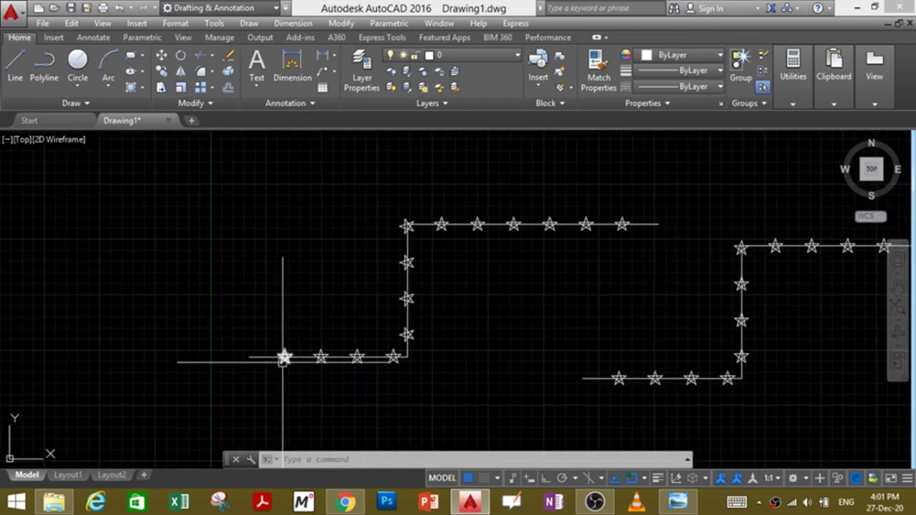
{"action": "scroll", "coordinate": [282, 356], "scroll_direction": "up", "scroll_amount": 5}
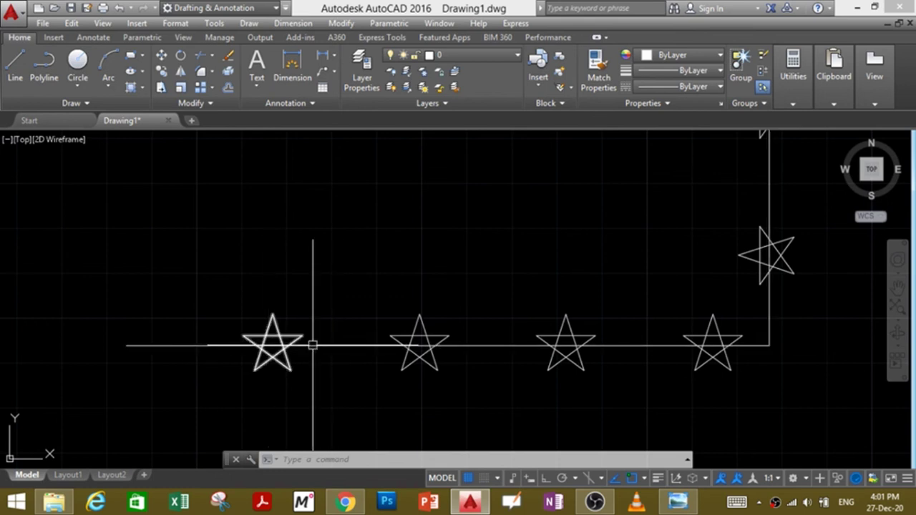
{"action": "middle_click_drag", "start_coordinate": [651, 351], "coordinate": [529, 397]}
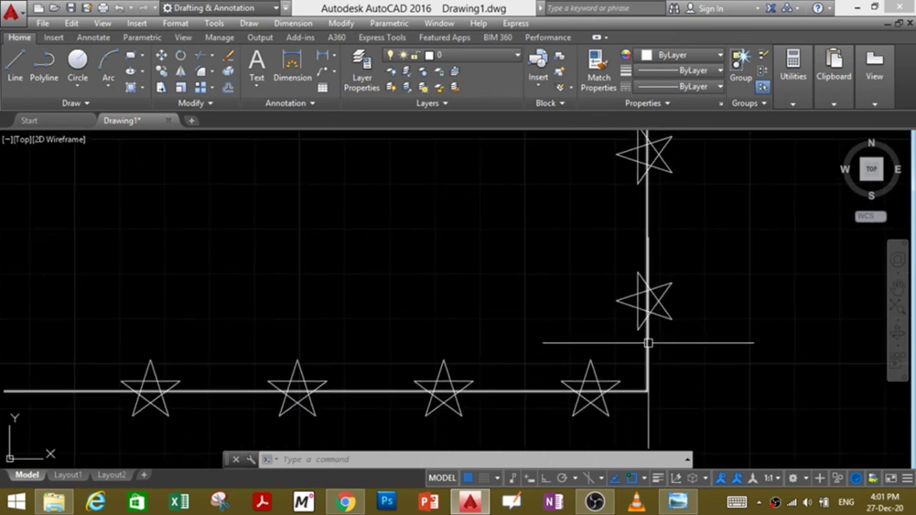
{"action": "mouse_move", "coordinate": [648, 343]}
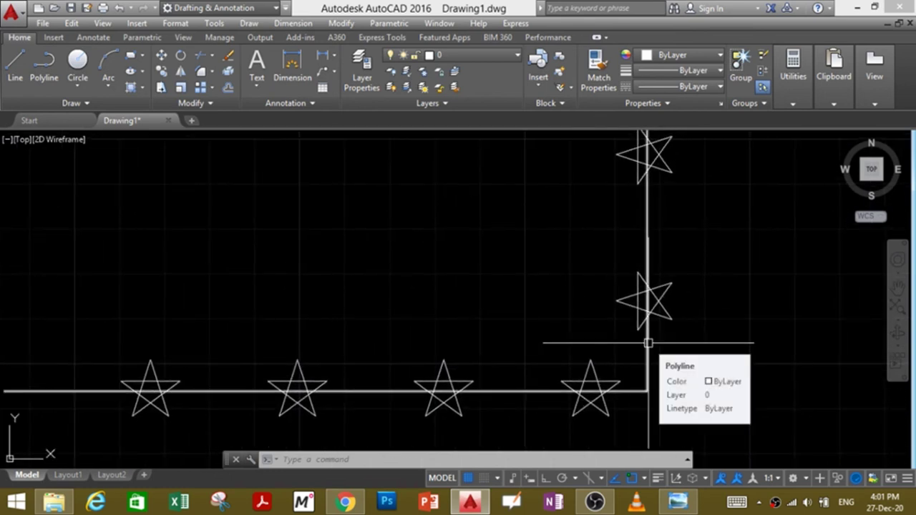
{"action": "middle_click_drag", "start_coordinate": [732, 241], "coordinate": [610, 401]}
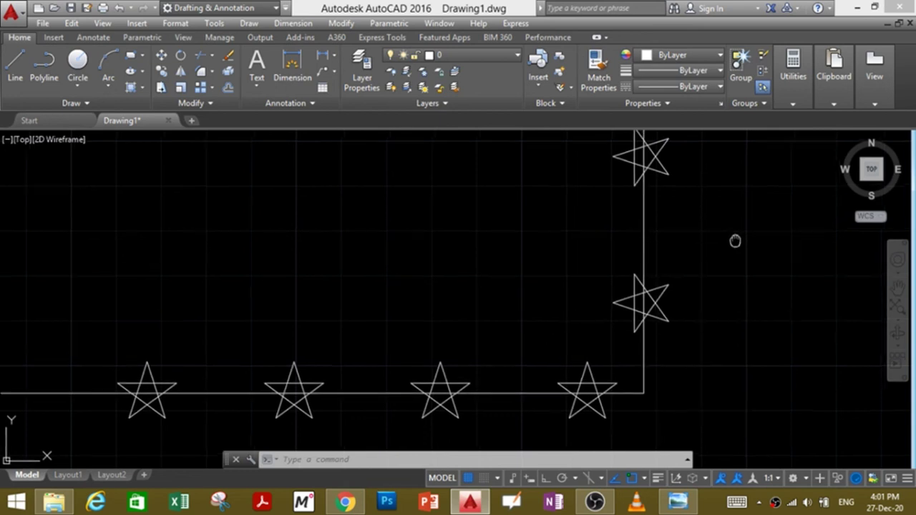
{"action": "scroll", "coordinate": [601, 368], "scroll_direction": "down", "scroll_amount": 4}
{"action": "middle_click_drag", "start_coordinate": [599, 368], "coordinate": [507, 306]}
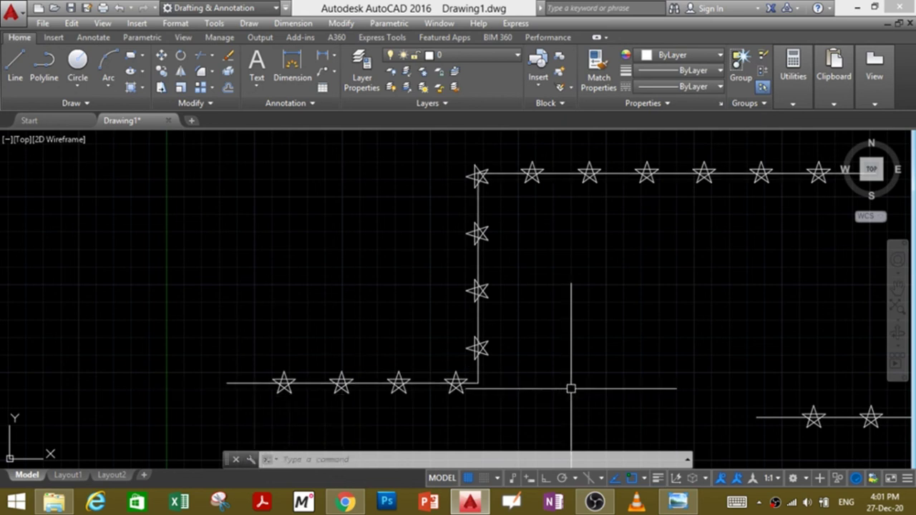
{"action": "mouse_move", "coordinate": [591, 384]}
{"action": "middle_mouse_down"}
{"action": "mouse_move", "coordinate": [399, 364]}
{"action": "mouse_move", "coordinate": [627, 402]}
{"action": "middle_mouse_up"}
{"action": "middle_click_drag", "start_coordinate": [746, 348], "coordinate": [683, 354]}
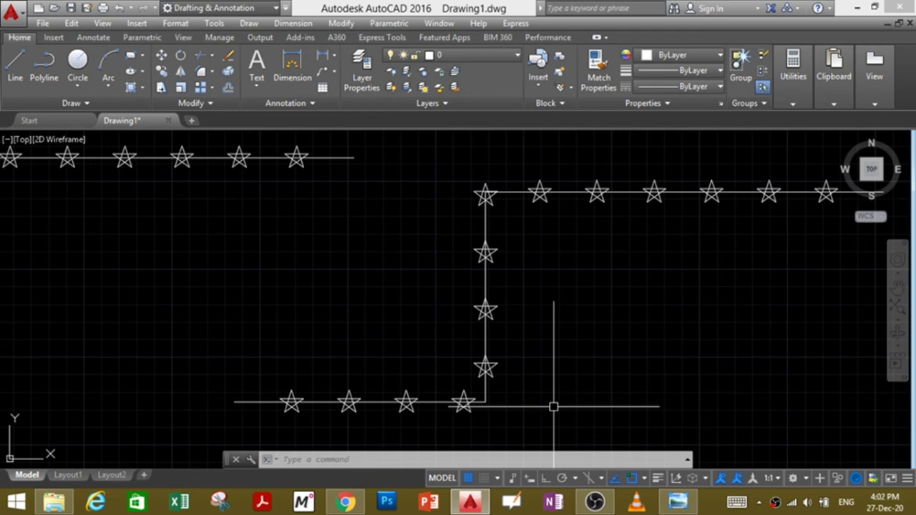
{"action": "left_click", "coordinate": [678, 501]}
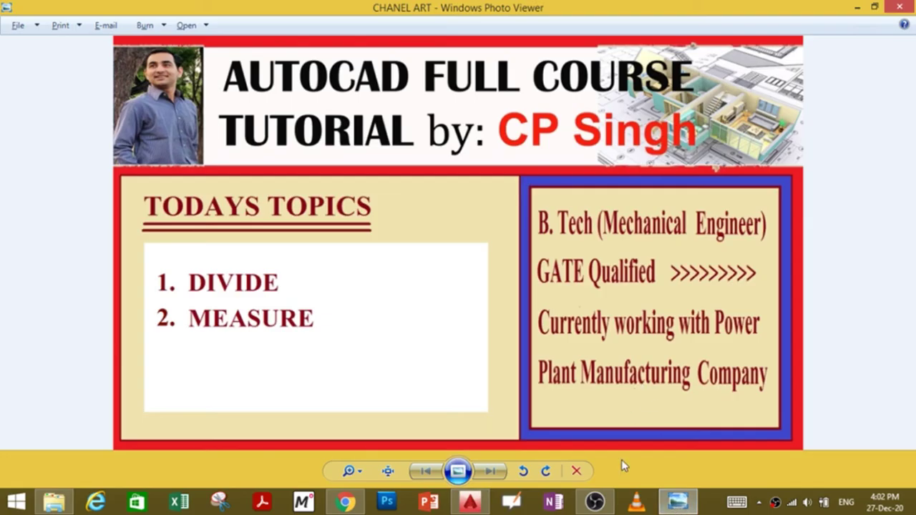